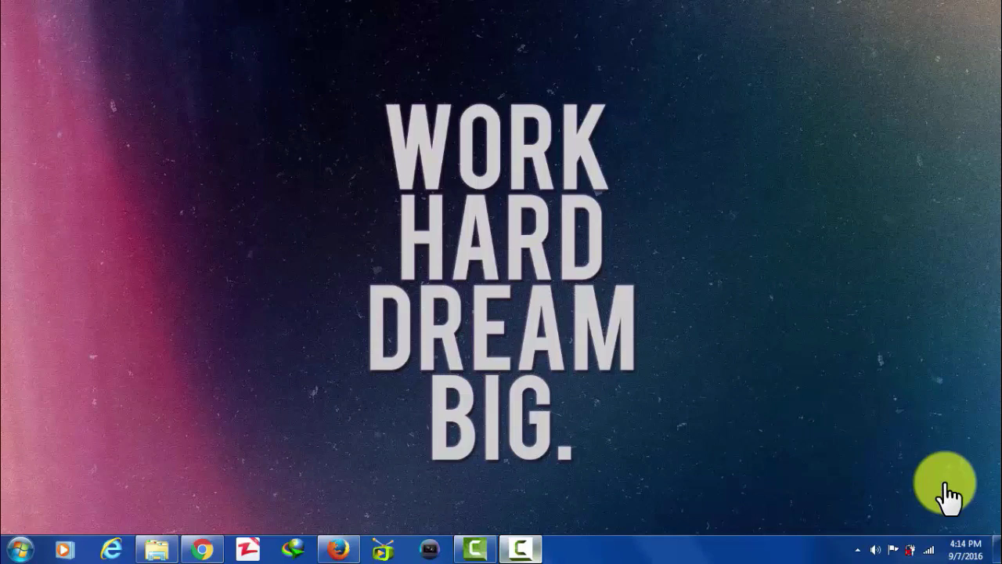
# From the Video Projects folder, open smartphone-1165131_960_720.png in Windows Photo Viewer.
pyautogui.click(156, 548)
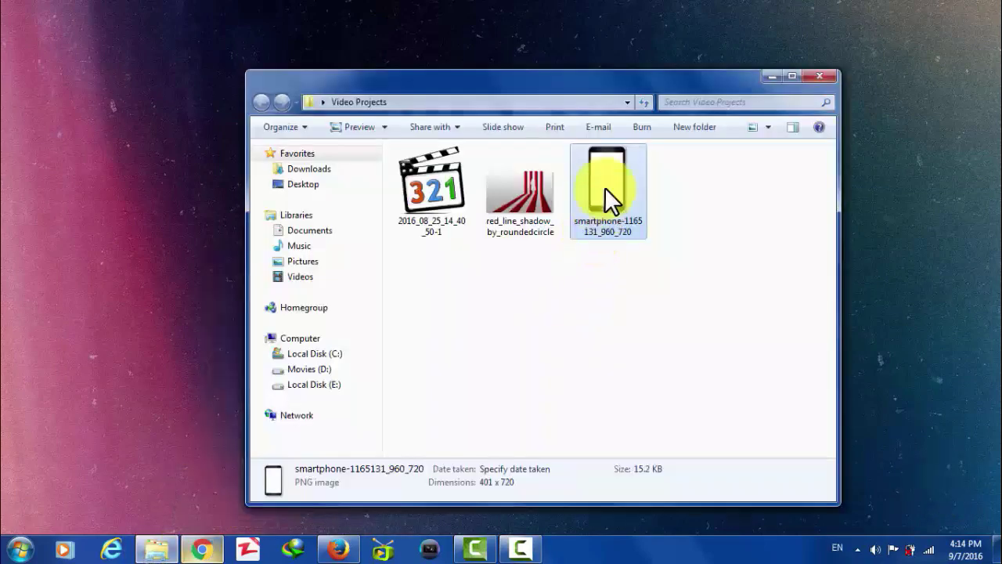
pyautogui.click(518, 197)
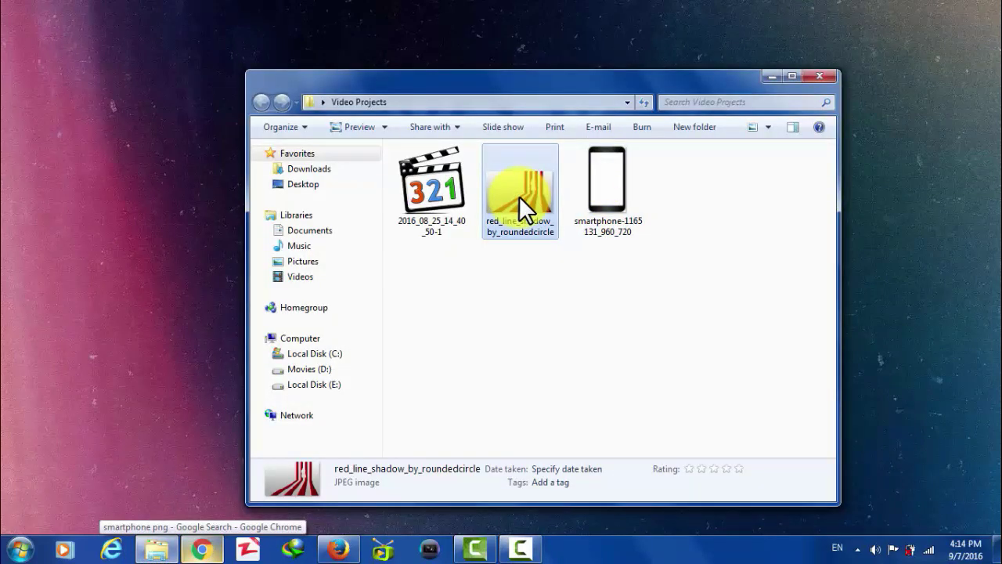
pyautogui.click(613, 175)
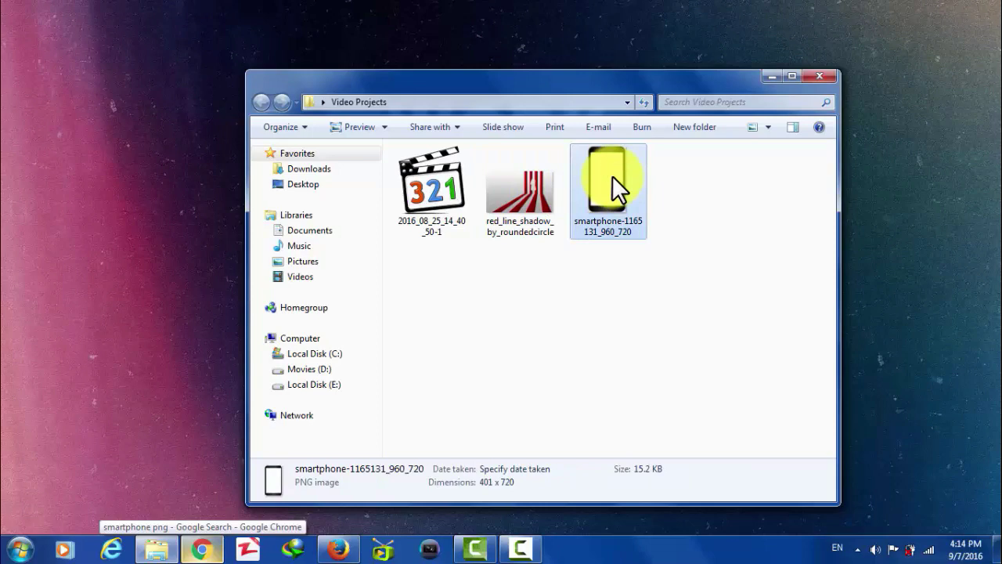
pyautogui.doubleClick(612, 176)
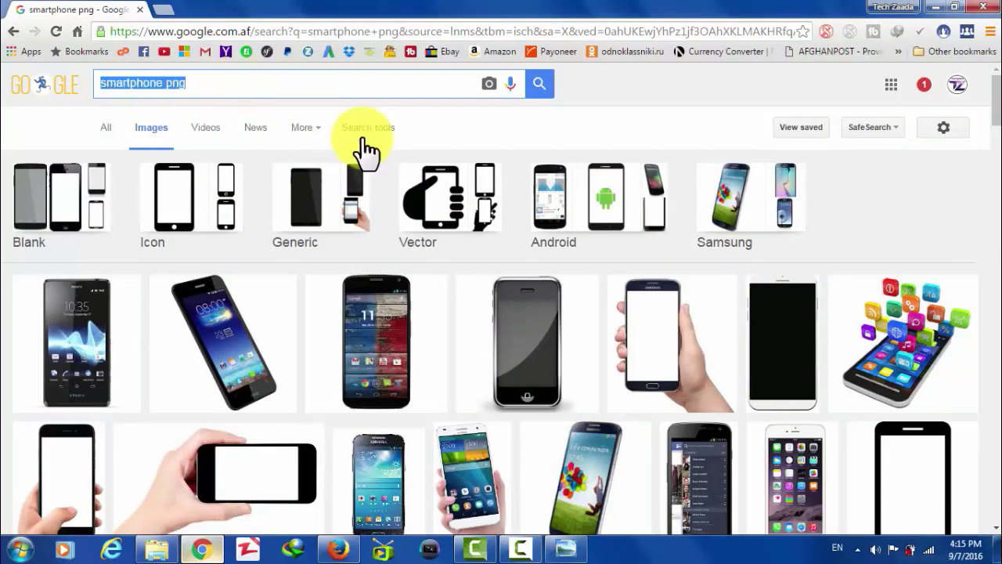
# Scroll through the Google Images results for 'smartphone png'.
pyautogui.click(665, 89)
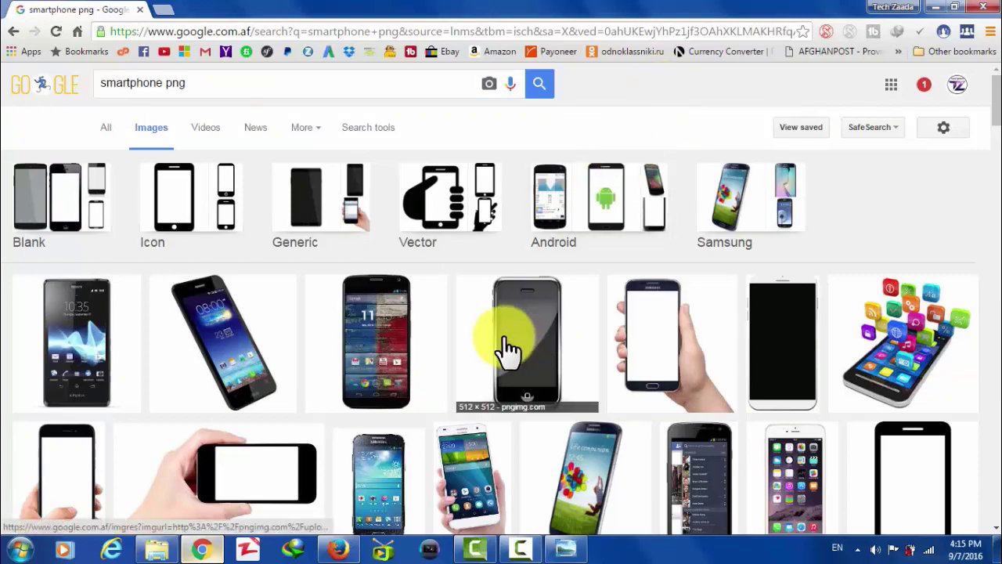
pyautogui.scroll(-3, 503, 347)
pyautogui.scroll(-6, 505, 349)
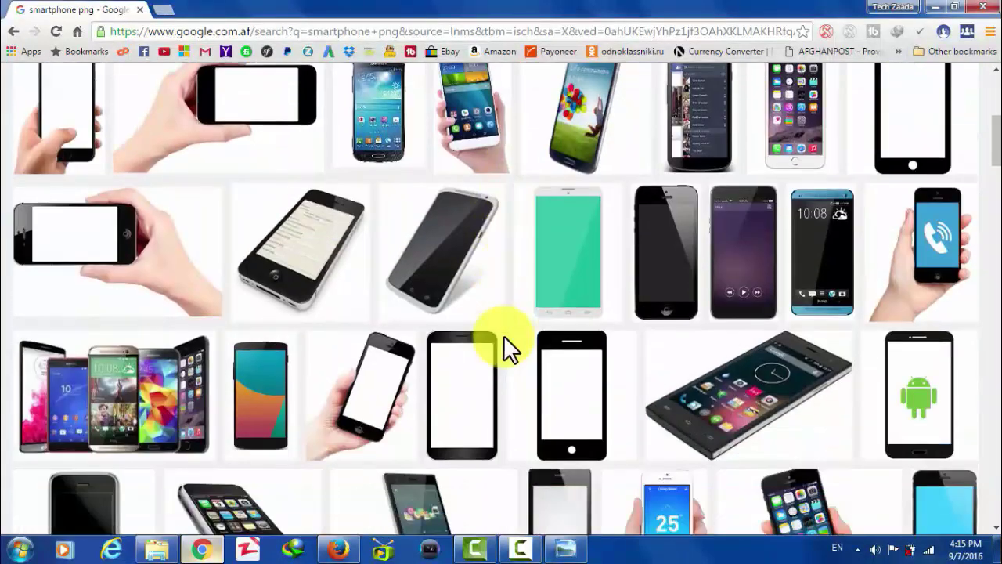
pyautogui.scroll(-4, 506, 348)
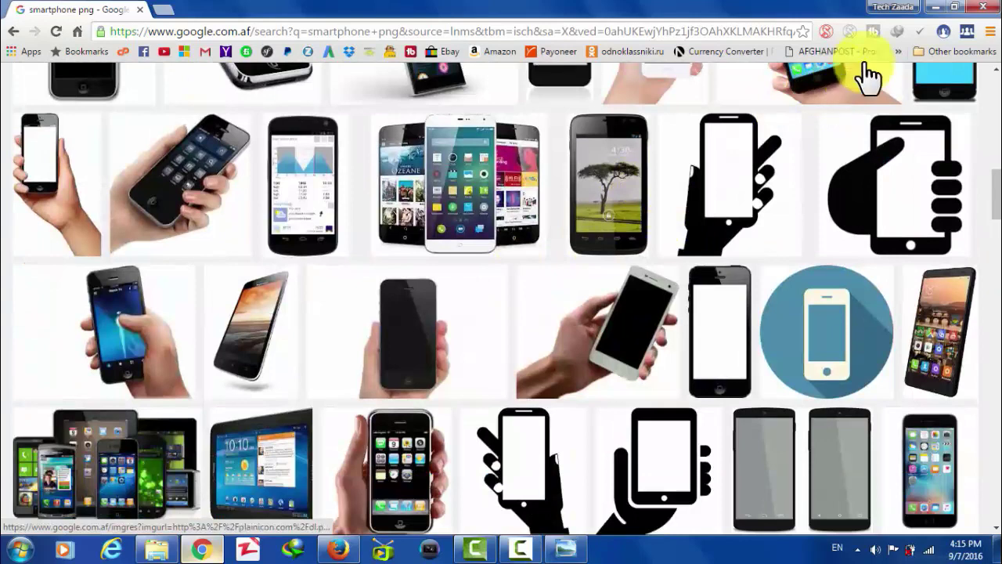
# Close the smartphone image in Photo Viewer and play the phone screen recording.
pyautogui.click(933, 7)
pyautogui.click(988, 7)
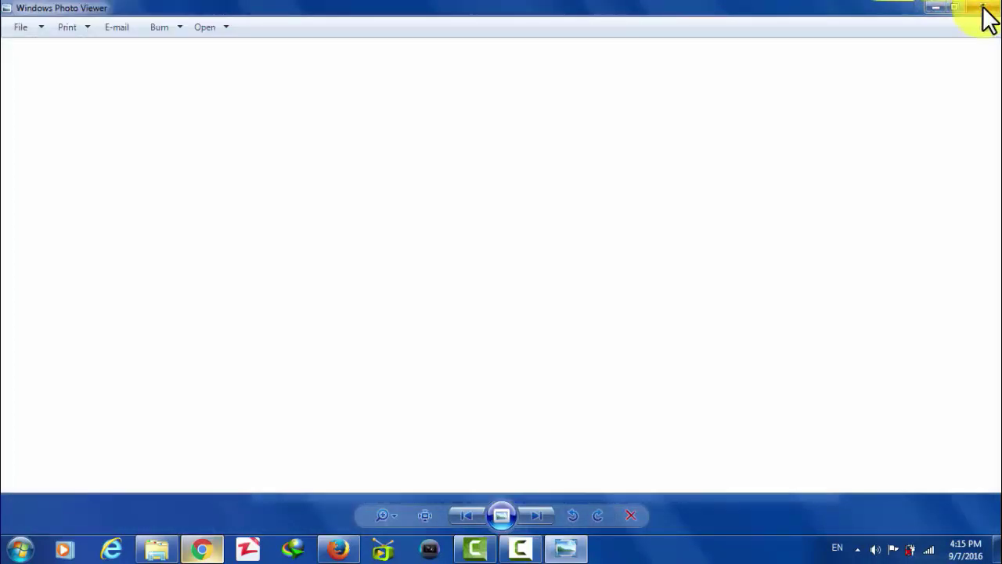
pyautogui.click(437, 190)
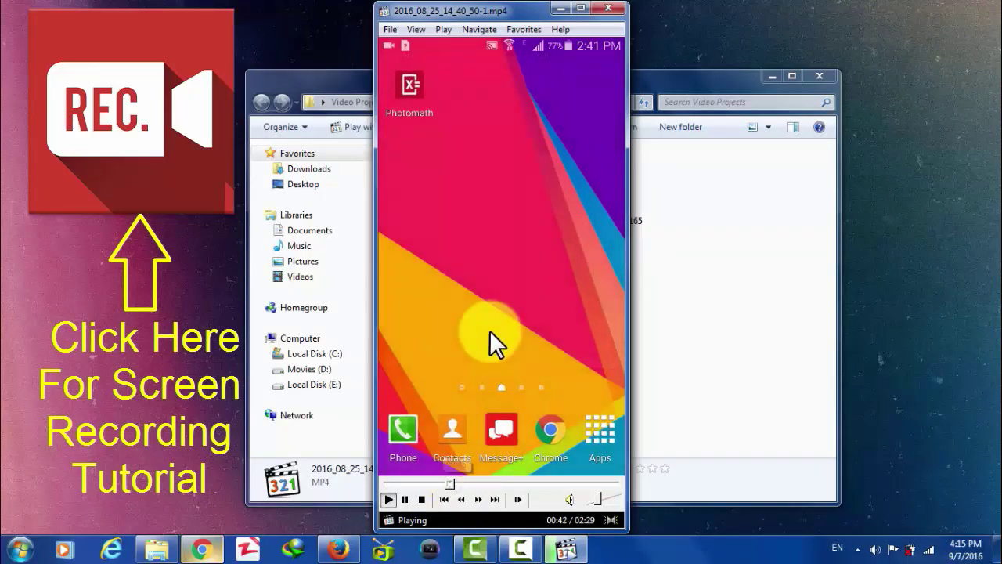
pyautogui.click(494, 483)
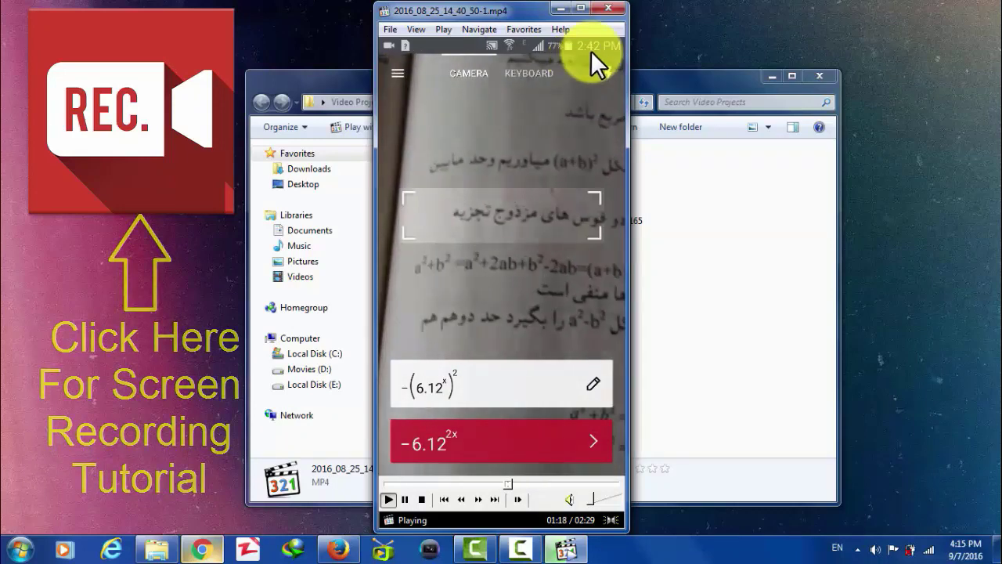
pyautogui.click(612, 9)
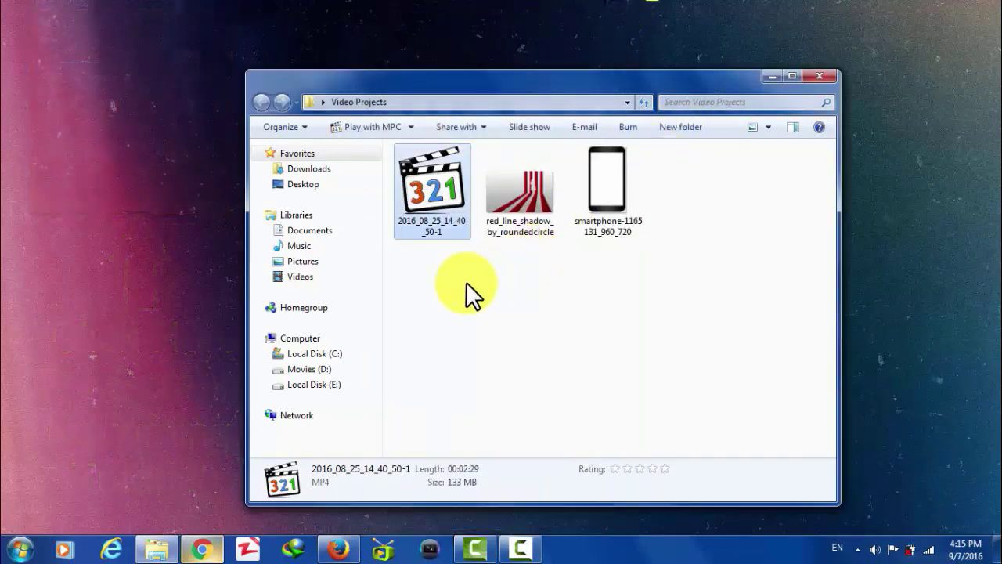
# Select the red-line image, smartphone image and MP4 video and drag them into the Clip Bin.
pyautogui.moveTo(466, 282); pyautogui.dragTo(74, 150)
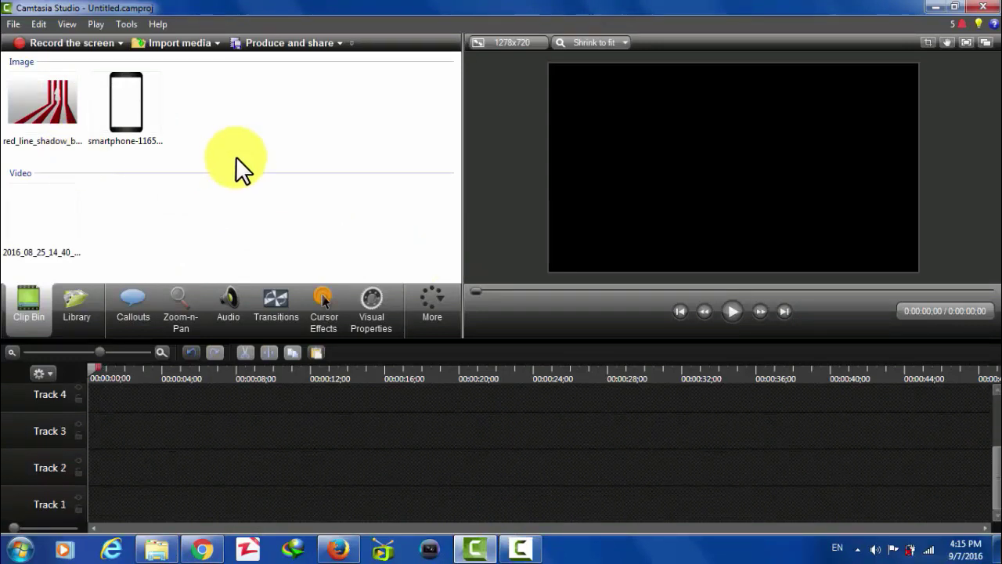
# Place the red_line_shadow image as a clip on Track 1.
pyautogui.click(43, 102)
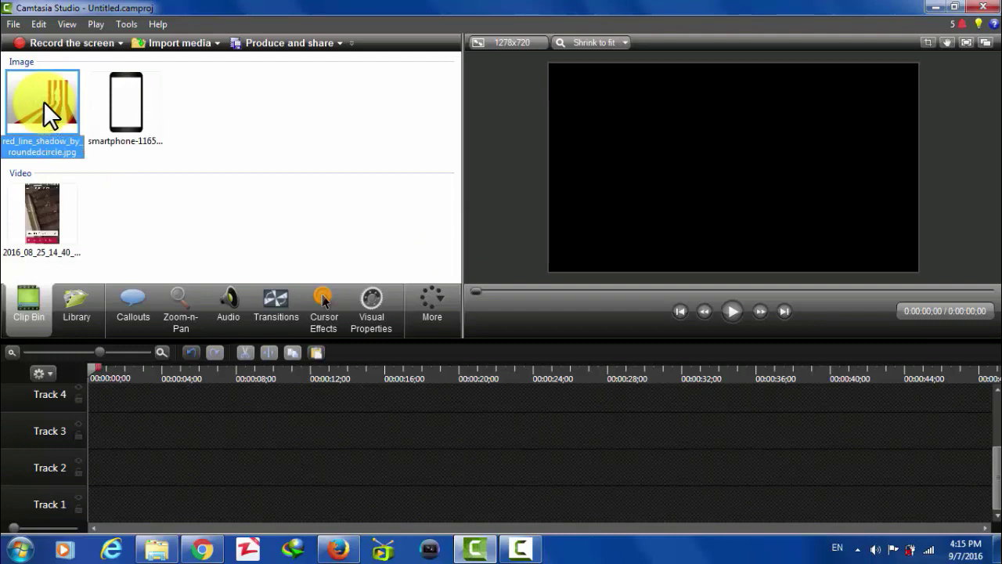
pyautogui.moveTo(43, 101); pyautogui.dragTo(147, 444)
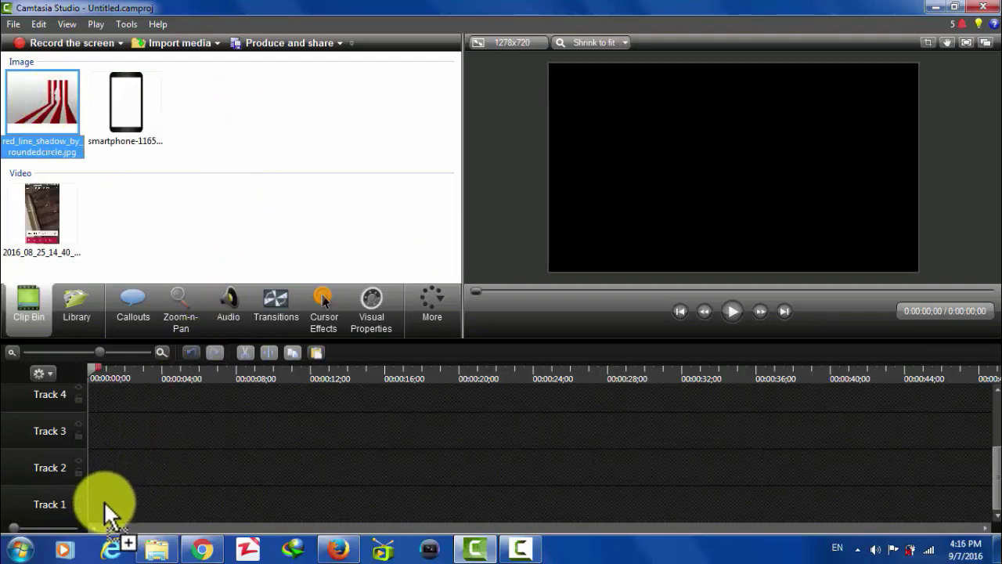
pyautogui.moveTo(104, 501); pyautogui.dragTo(103, 500)
pyautogui.click(141, 499)
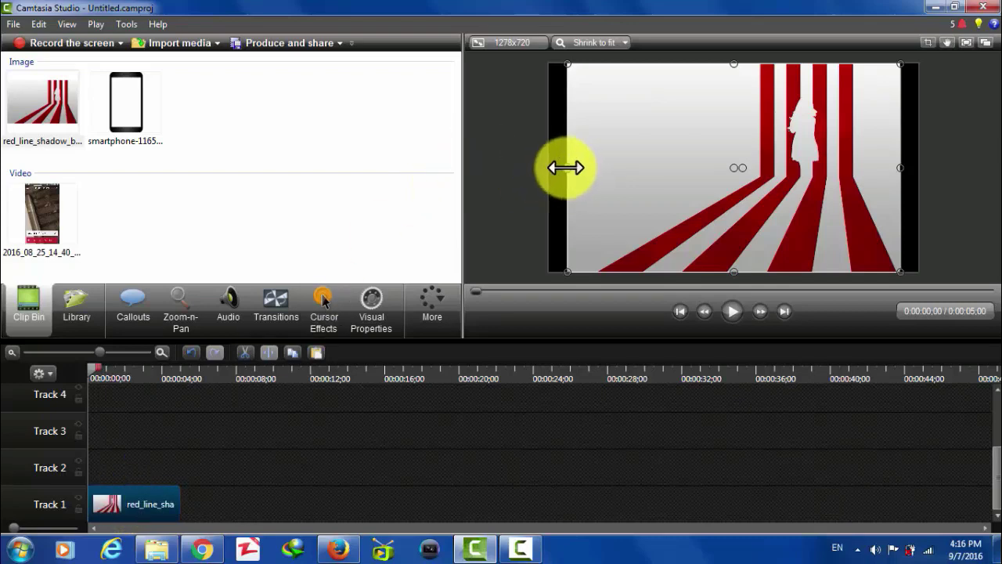
# Stretch the red-line background to both canvas edges and add the smartphone image to Track 3.
pyautogui.moveTo(565, 167); pyautogui.dragTo(548, 166)
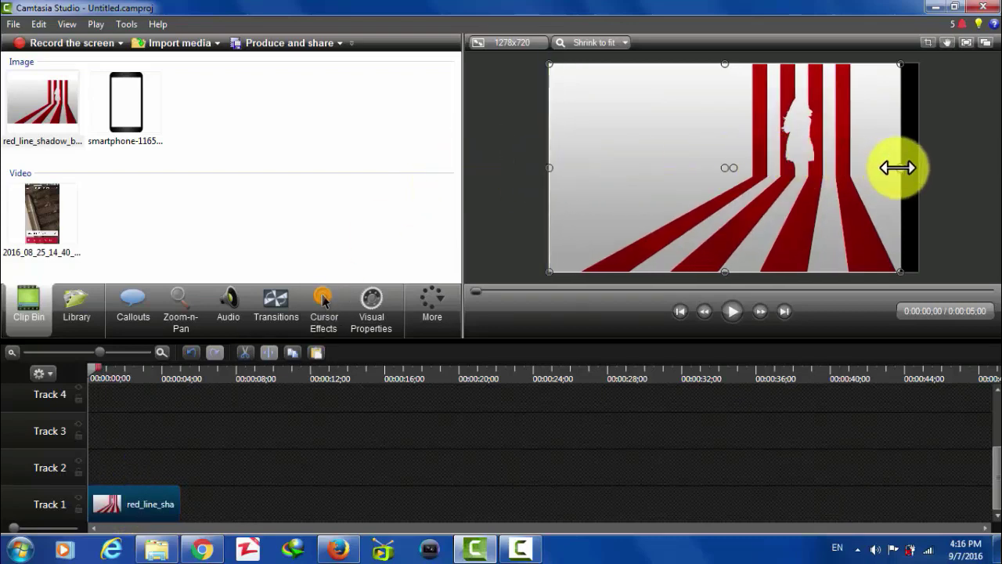
pyautogui.moveTo(897, 168); pyautogui.dragTo(916, 168)
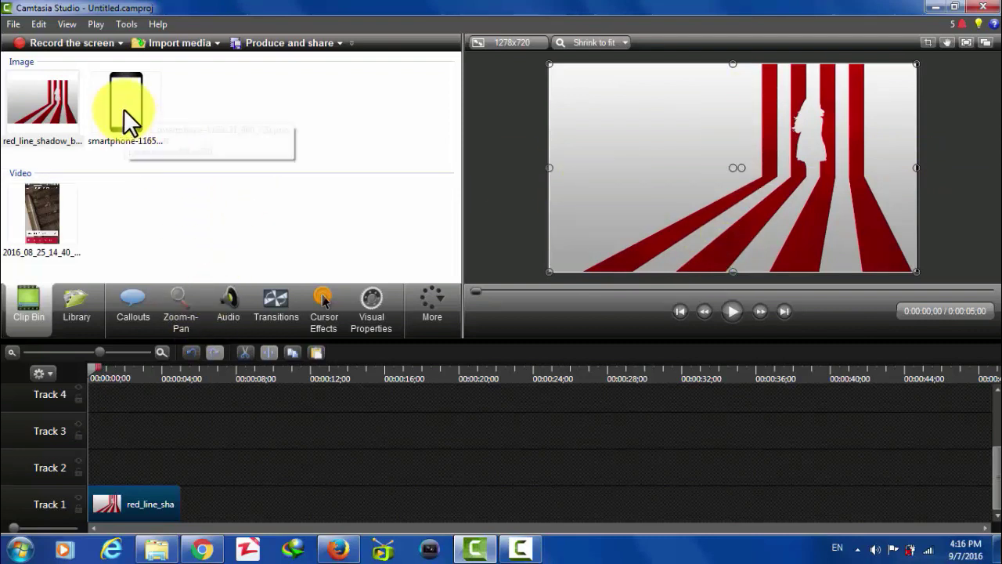
pyautogui.moveTo(124, 109); pyautogui.dragTo(130, 433)
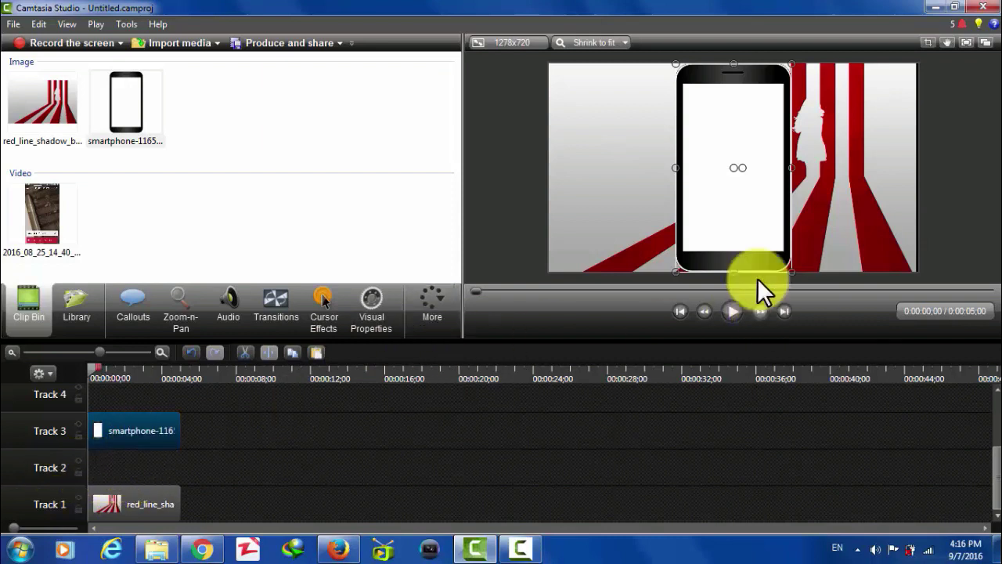
# Shorten, nudge down and slightly widen the smartphone frame to centre it on the canvas.
pyautogui.moveTo(734, 274); pyautogui.dragTo(735, 272)
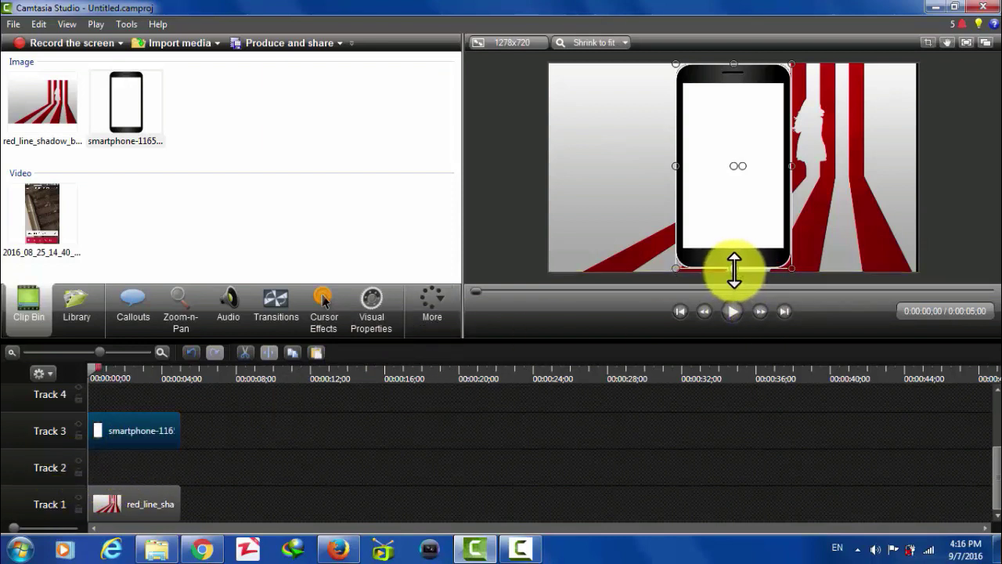
pyautogui.moveTo(720, 215); pyautogui.dragTo(720, 217)
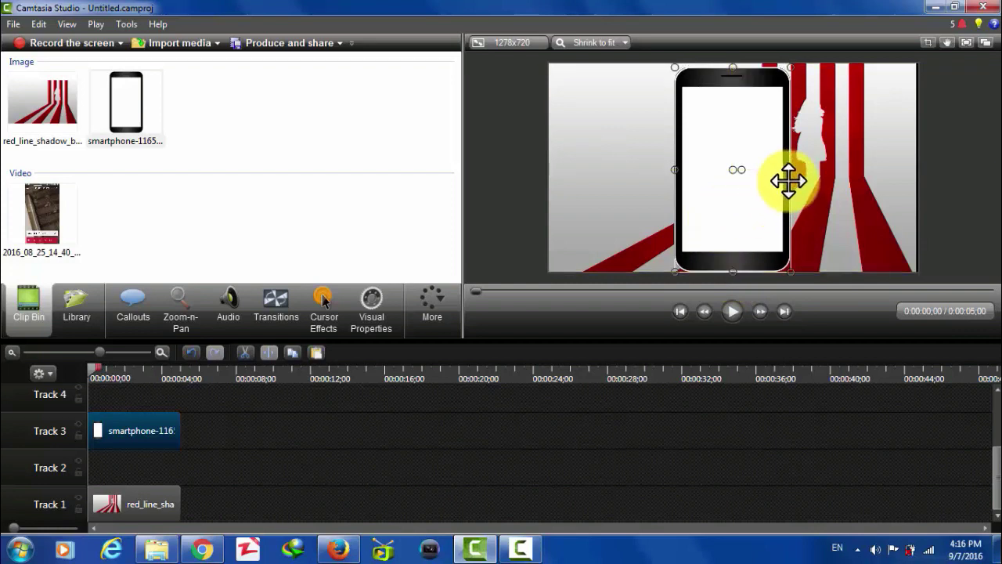
pyautogui.moveTo(794, 172)
pyautogui.mouseDown()
pyautogui.moveTo(756, 173)
pyautogui.moveTo(796, 174)
pyautogui.mouseUp()
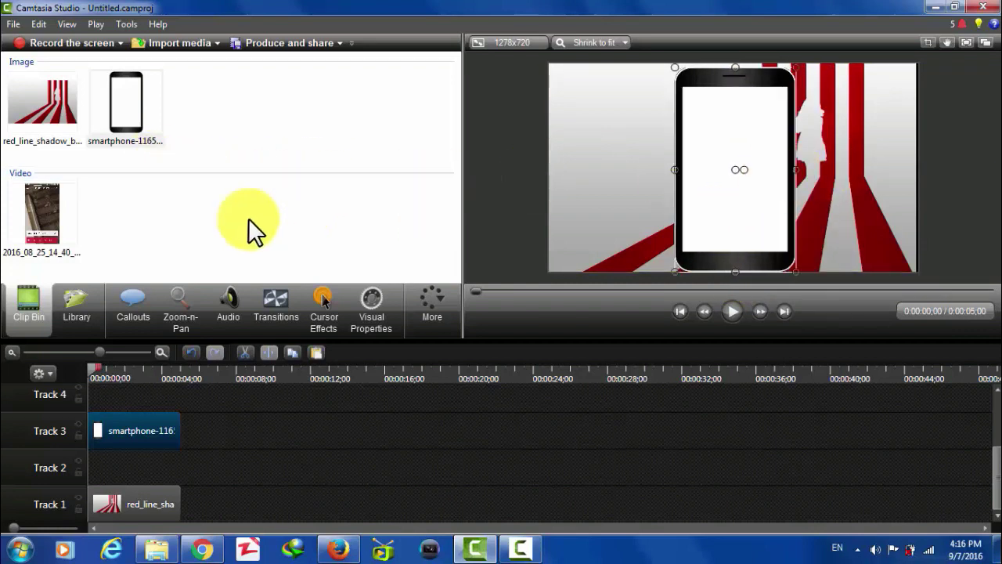
pyautogui.click(36, 214)
# Add the phone recording to Track 4 and extend the smartphone and red-line clips to match it.
pyautogui.moveTo(39, 212); pyautogui.dragTo(91, 390)
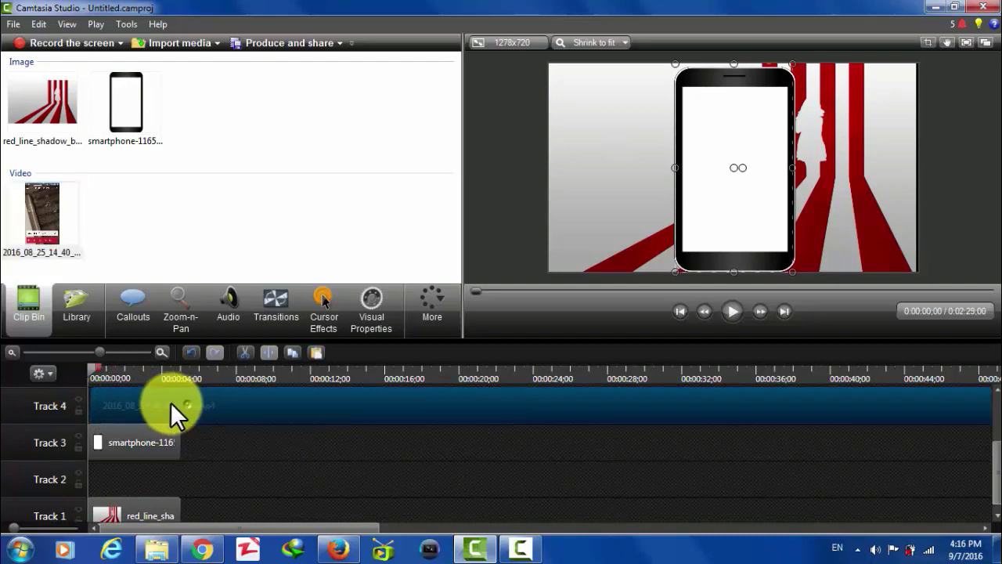
pyautogui.scroll(-5, 164, 401)
pyautogui.moveTo(99, 442); pyautogui.dragTo(380, 443)
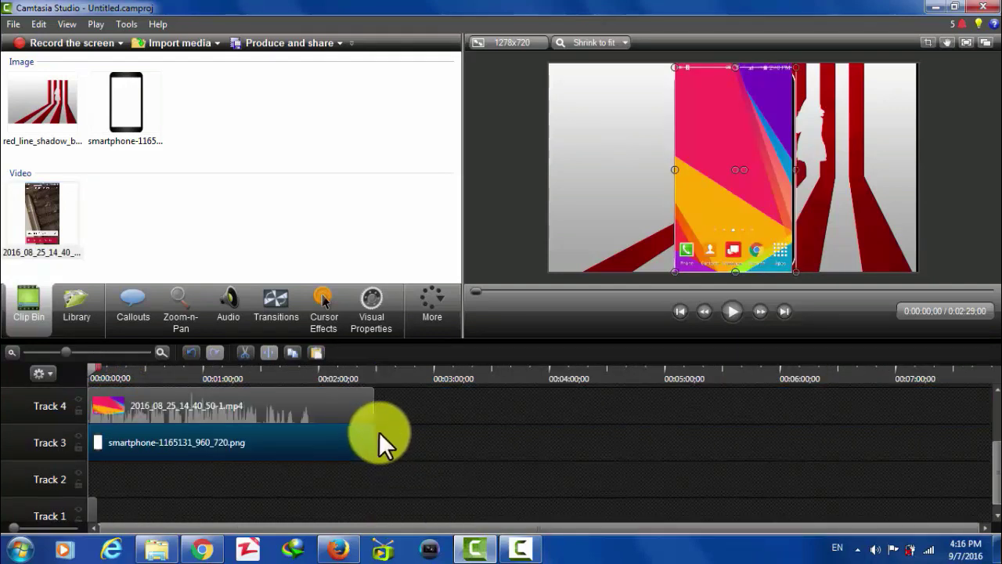
pyautogui.moveTo(96, 501); pyautogui.dragTo(374, 496)
# Select the screen recording clip on Track 4 for audio editing.
pyautogui.moveTo(176, 437); pyautogui.dragTo(182, 402)
pyautogui.click(181, 403)
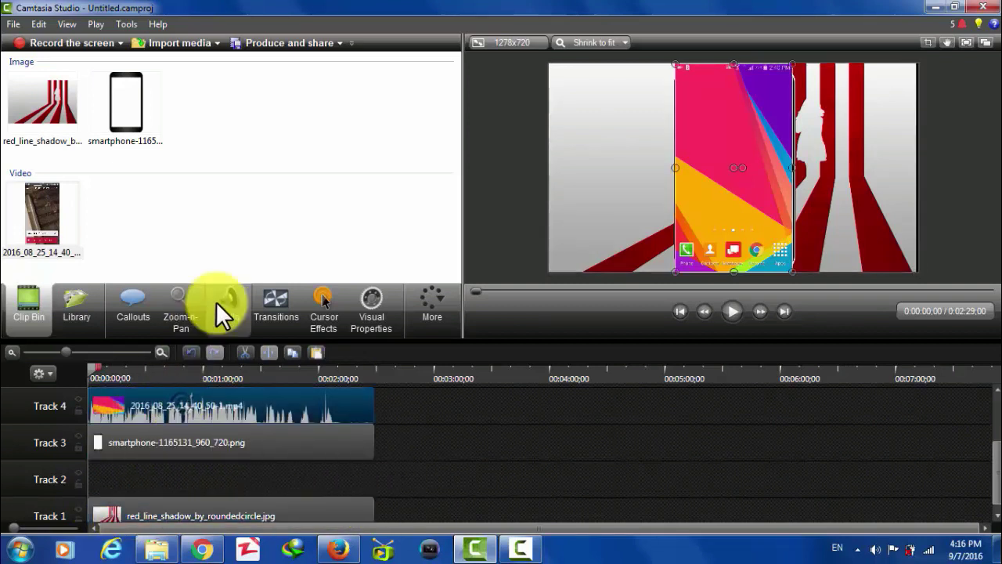
pyautogui.click(219, 301)
# Silence the screen recording and shrink, widen and centre it inside the phone's screen.
pyautogui.click(267, 255)
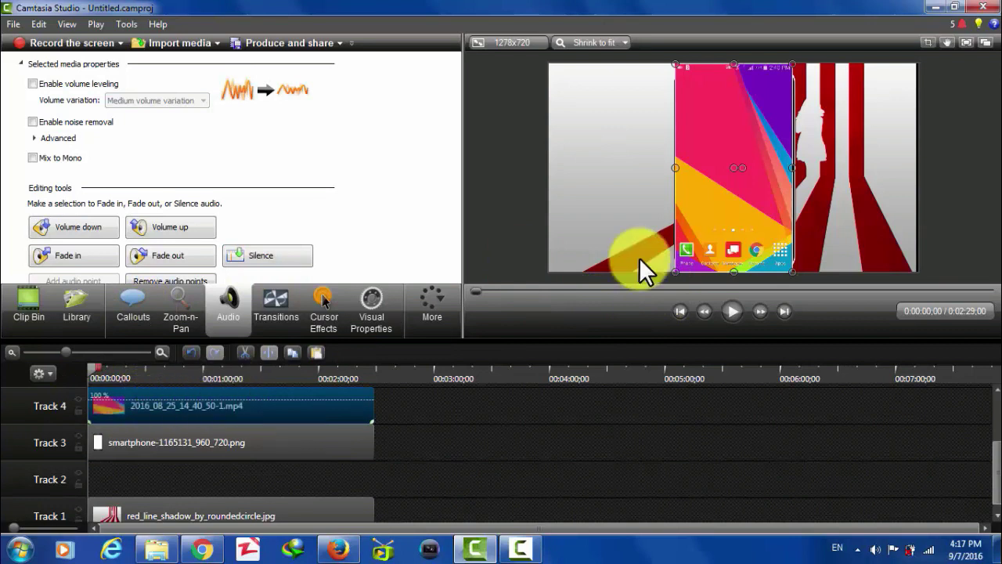
pyautogui.moveTo(670, 268); pyautogui.dragTo(691, 242)
pyautogui.moveTo(710, 186); pyautogui.dragTo(710, 192)
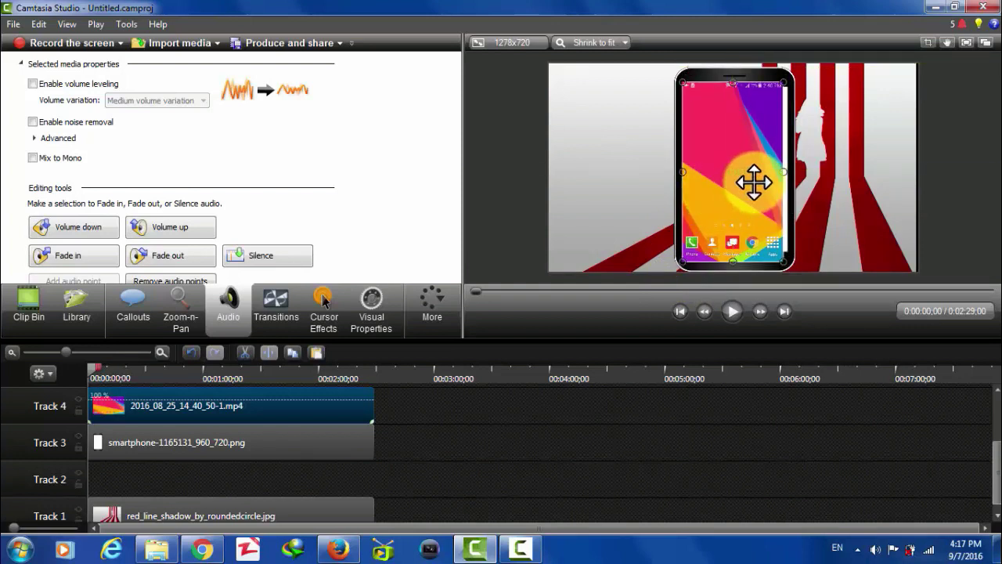
pyautogui.moveTo(784, 172); pyautogui.dragTo(788, 172)
pyautogui.moveTo(735, 259); pyautogui.dragTo(732, 252)
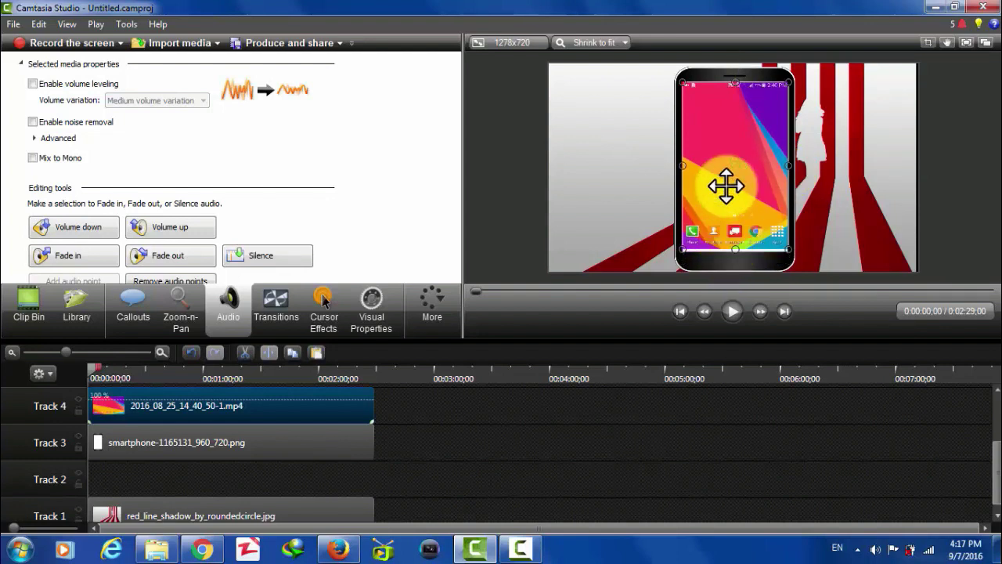
pyautogui.moveTo(722, 195); pyautogui.dragTo(723, 193)
pyautogui.click(643, 178)
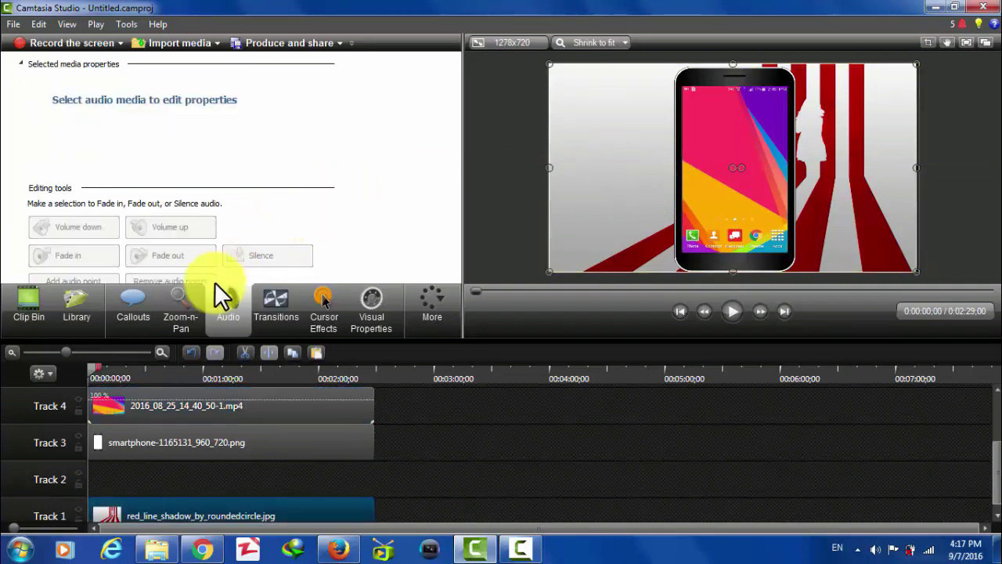
# Test a zoomed-in Zoom-n-Pan view of the phone, then reset the zoom area to the full canvas.
pyautogui.click(180, 304)
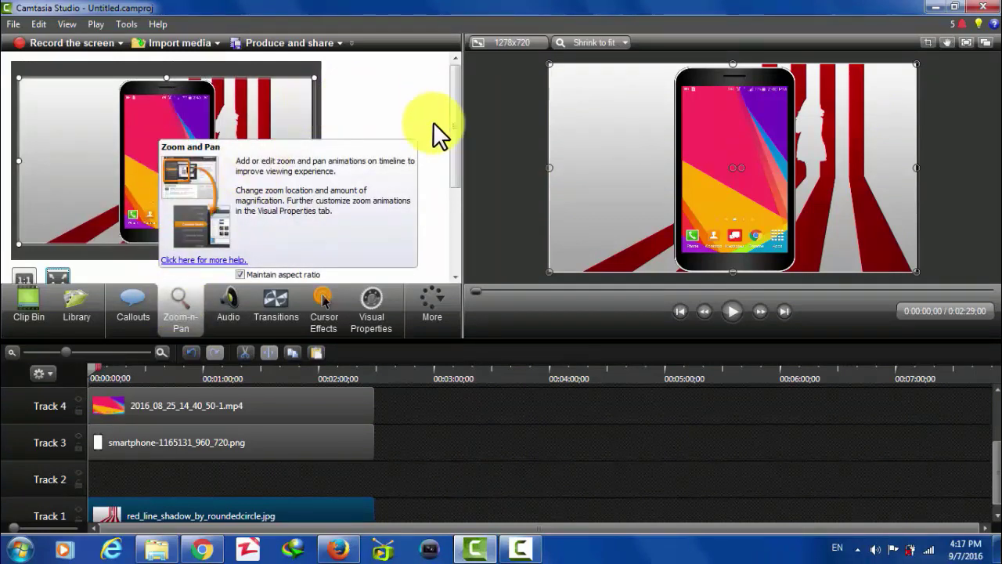
pyautogui.moveTo(453, 119); pyautogui.dragTo(380, 152)
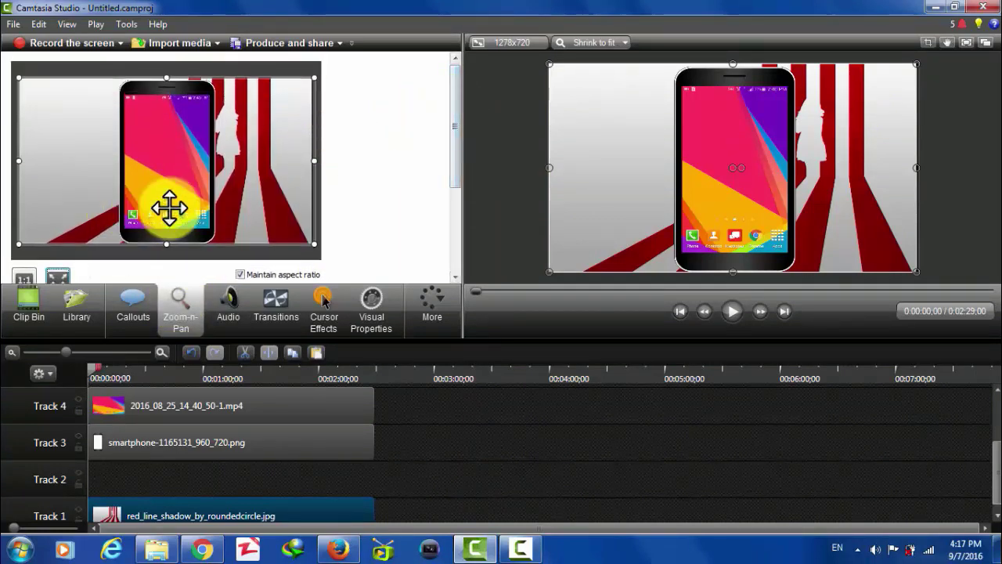
pyautogui.moveTo(169, 241); pyautogui.dragTo(172, 178)
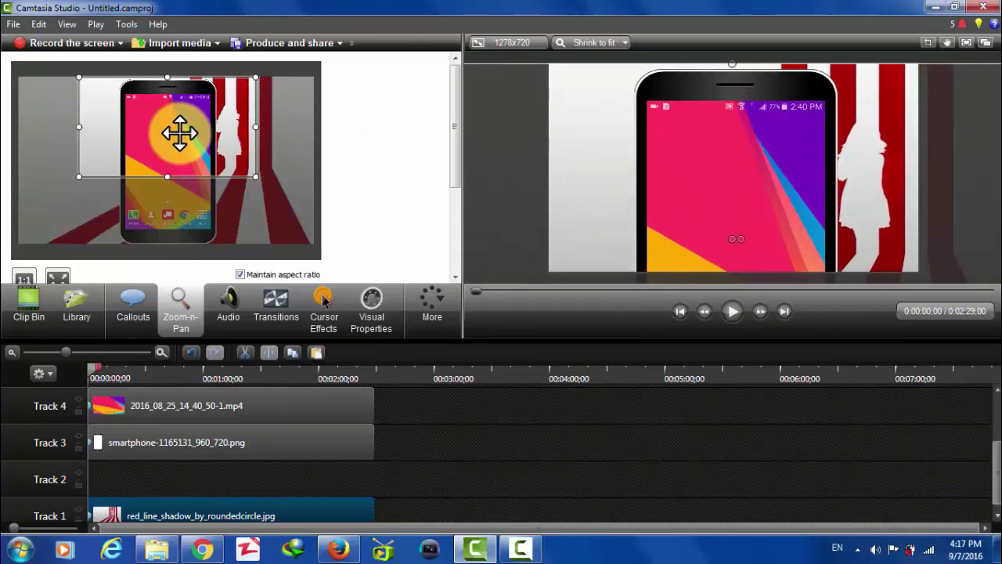
pyautogui.moveTo(172, 129); pyautogui.dragTo(167, 190)
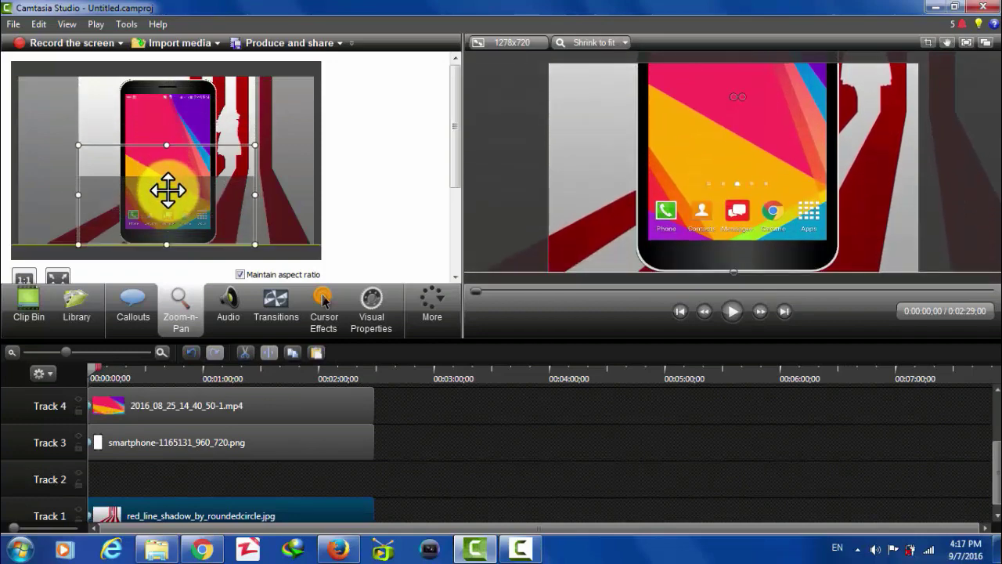
pyautogui.moveTo(167, 190); pyautogui.dragTo(175, 103)
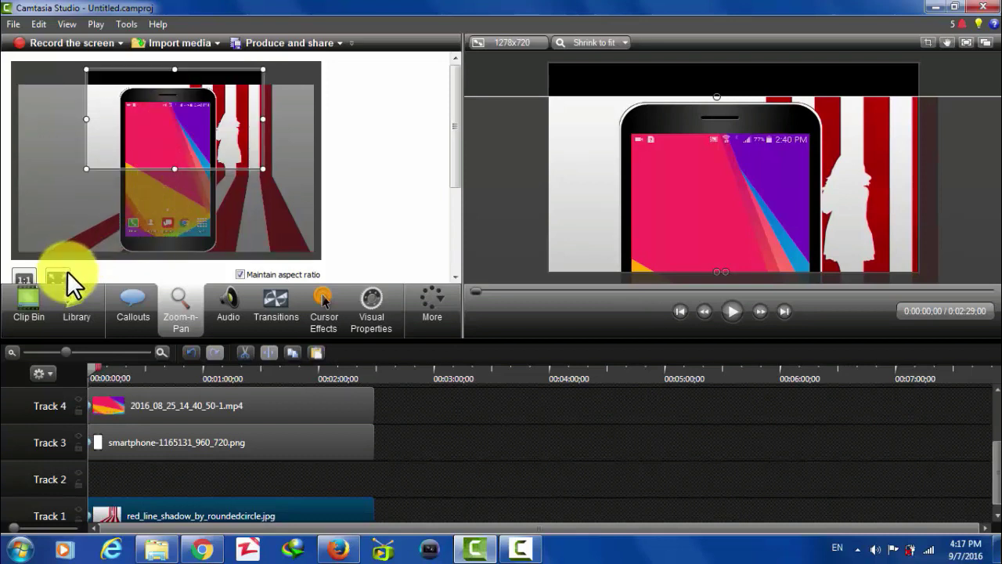
pyautogui.click(58, 277)
pyautogui.scroll(-2, 456, 141)
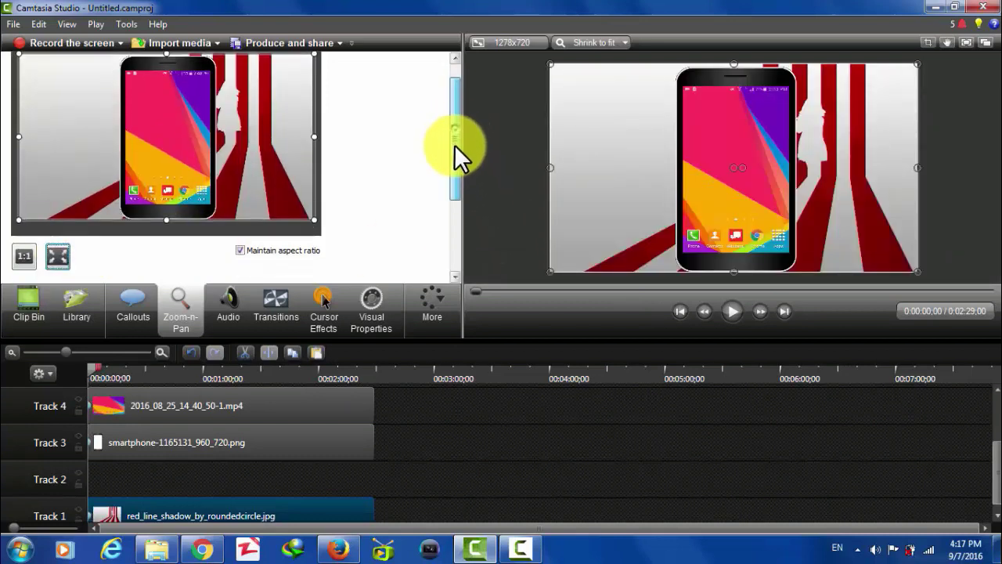
pyautogui.scroll(1, 457, 144)
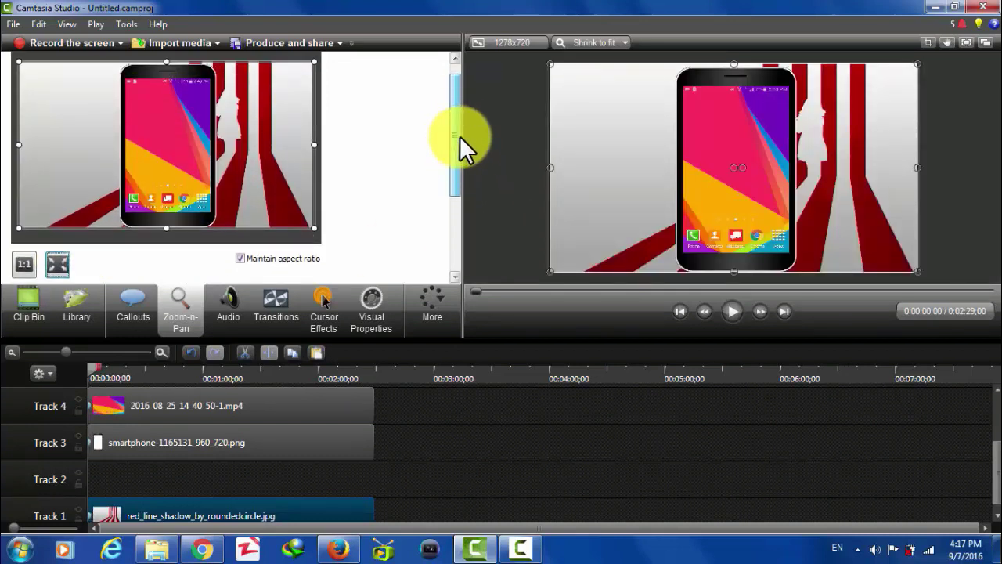
# Play the preview, jump to 0:00:45;14 then 0:01:18;23, and select the Track 4 clip.
pyautogui.click(733, 312)
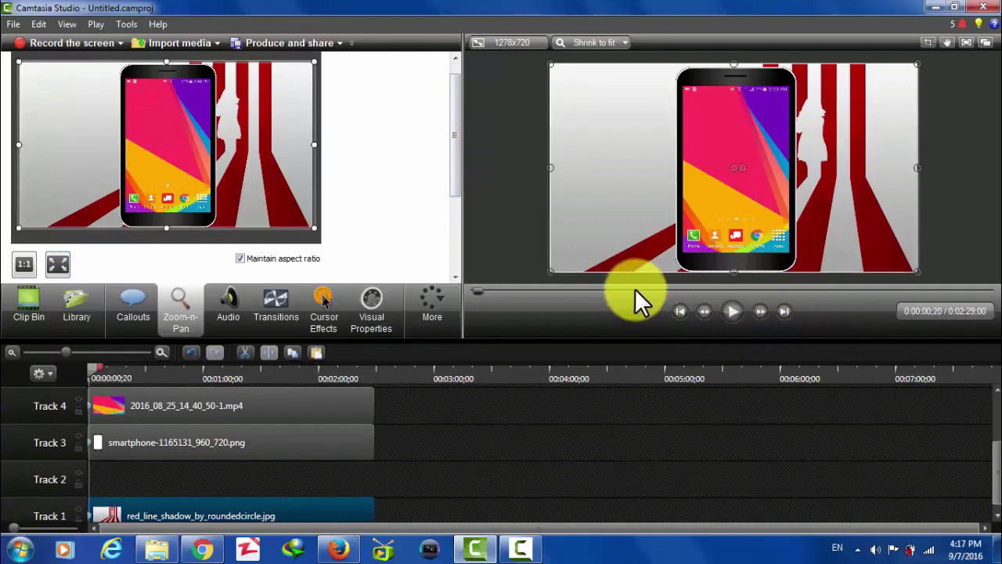
pyautogui.click(635, 289)
pyautogui.click(747, 290)
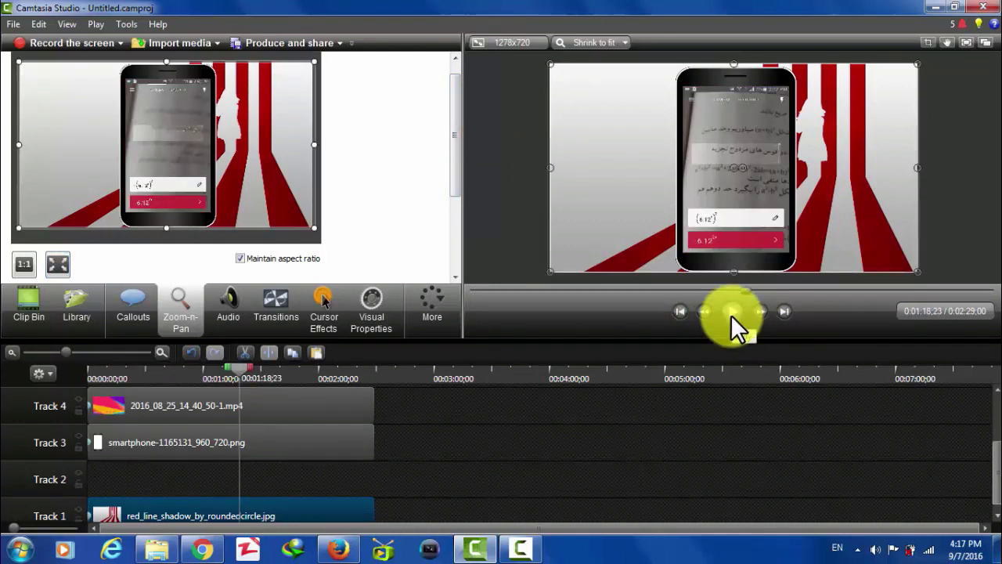
pyautogui.scroll(-1, 284, 498)
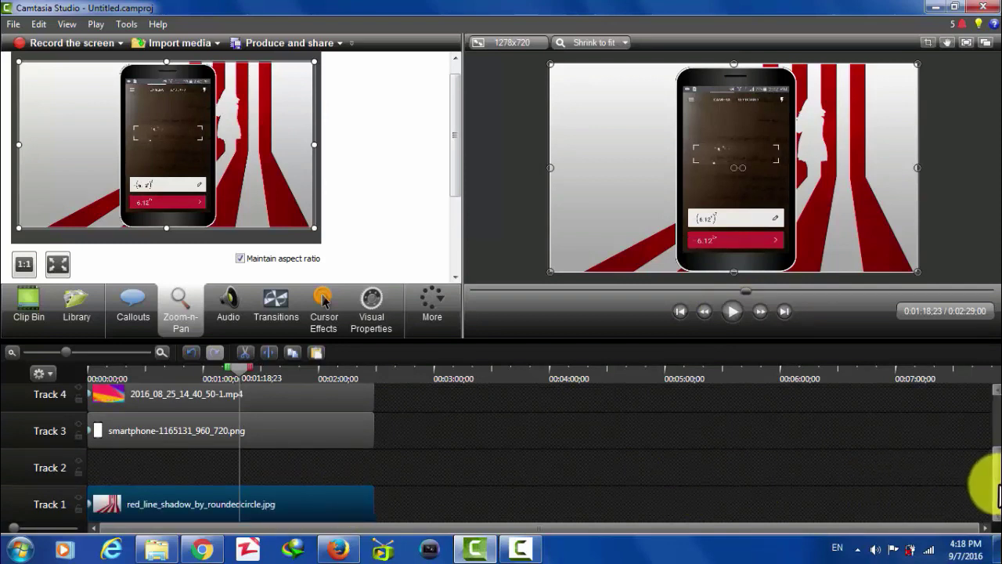
pyautogui.scroll(1, 997, 489)
pyautogui.moveTo(997, 489); pyautogui.dragTo(997, 470)
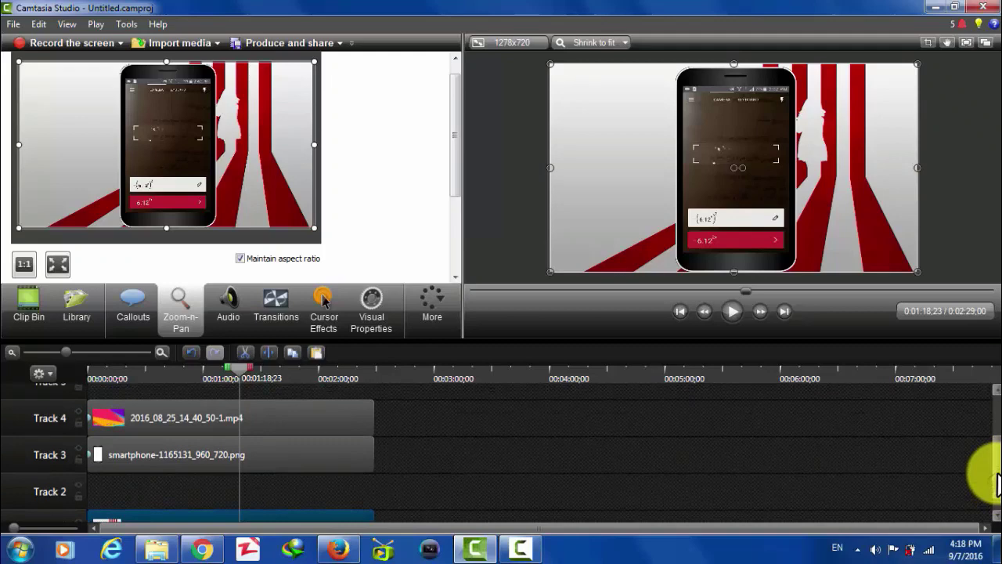
pyautogui.click(300, 423)
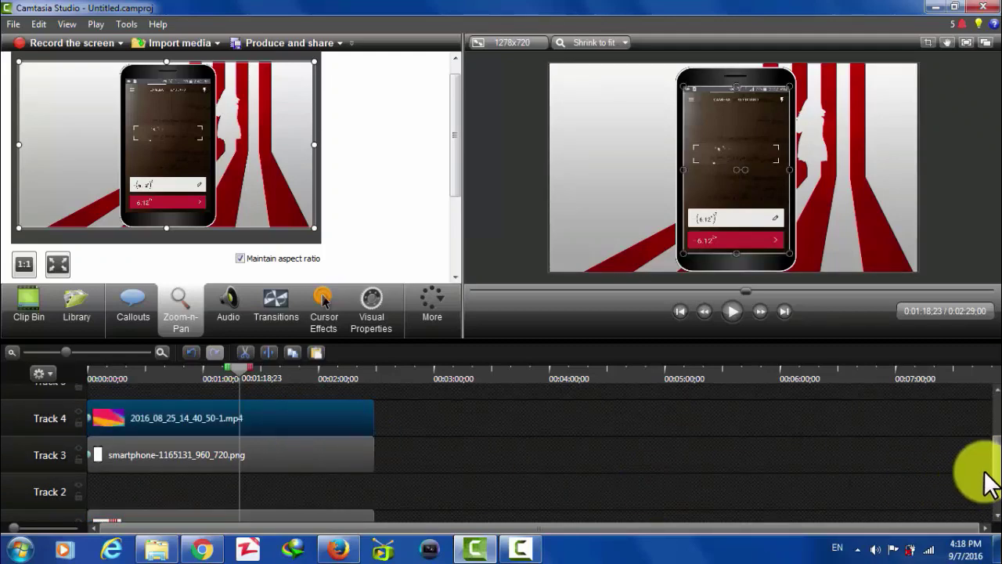
pyautogui.scroll(-1, 984, 475)
# Delete the red-line background clip from Track 1.
pyautogui.click(242, 508)
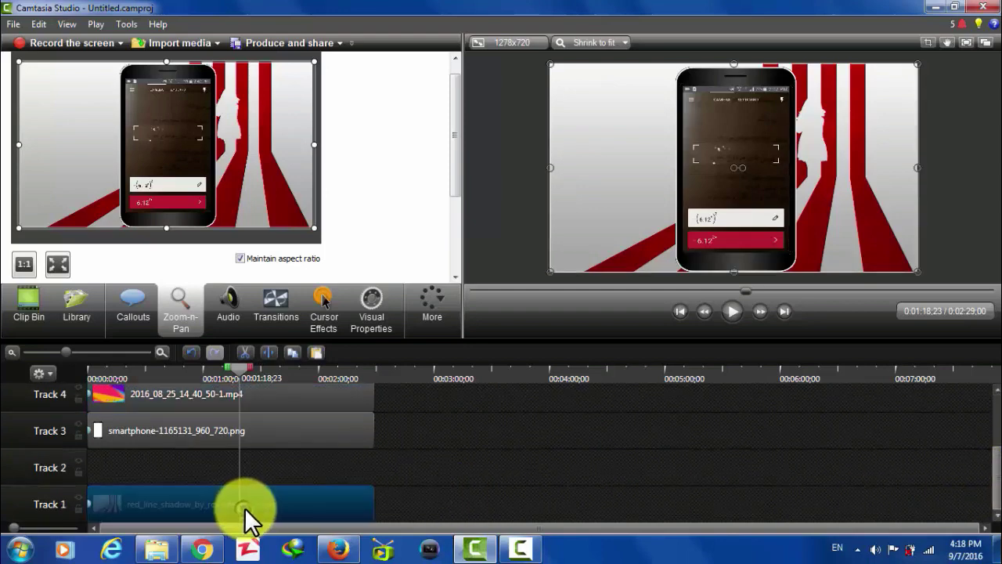
pyautogui.rightClick(267, 507)
pyautogui.click(287, 316)
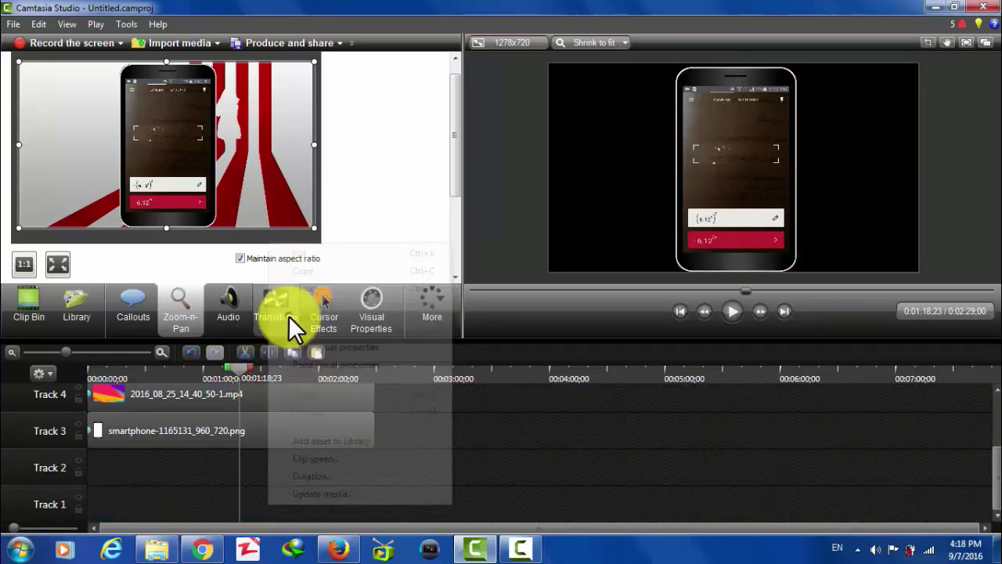
# Copy the Track 4 screen recording clip and paste a copy onto the timeline.
pyautogui.click(285, 397)
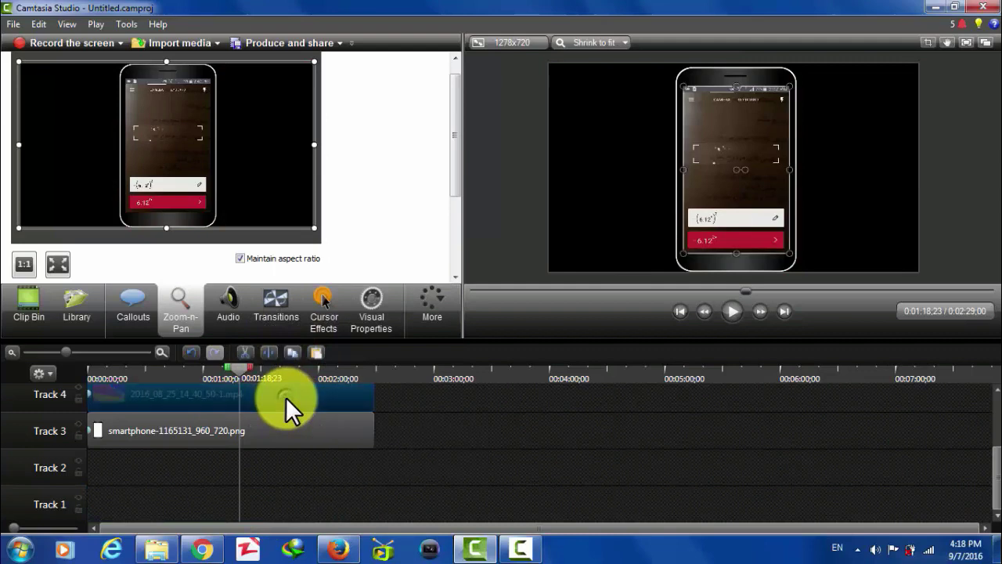
pyautogui.rightClick(285, 397)
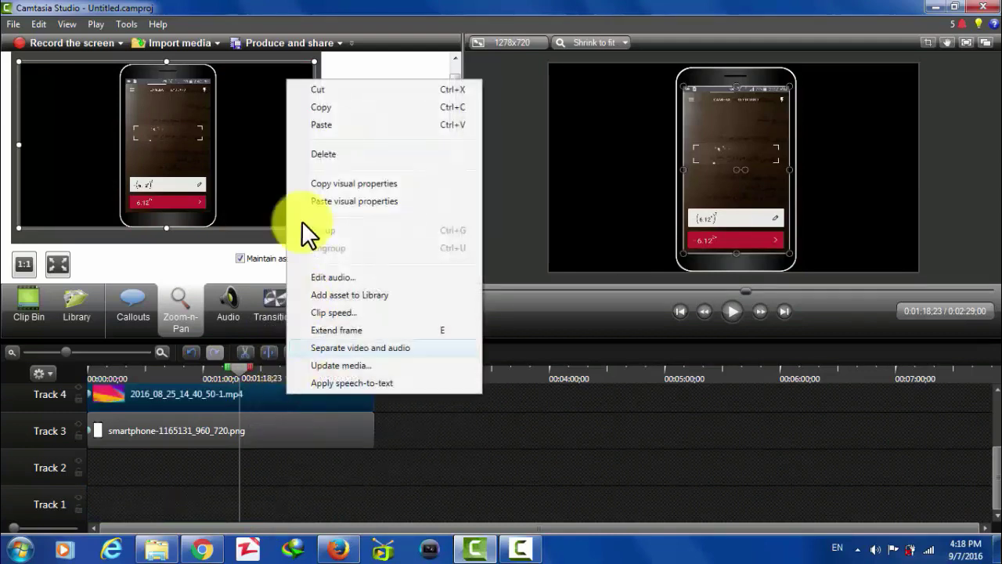
pyautogui.click(318, 108)
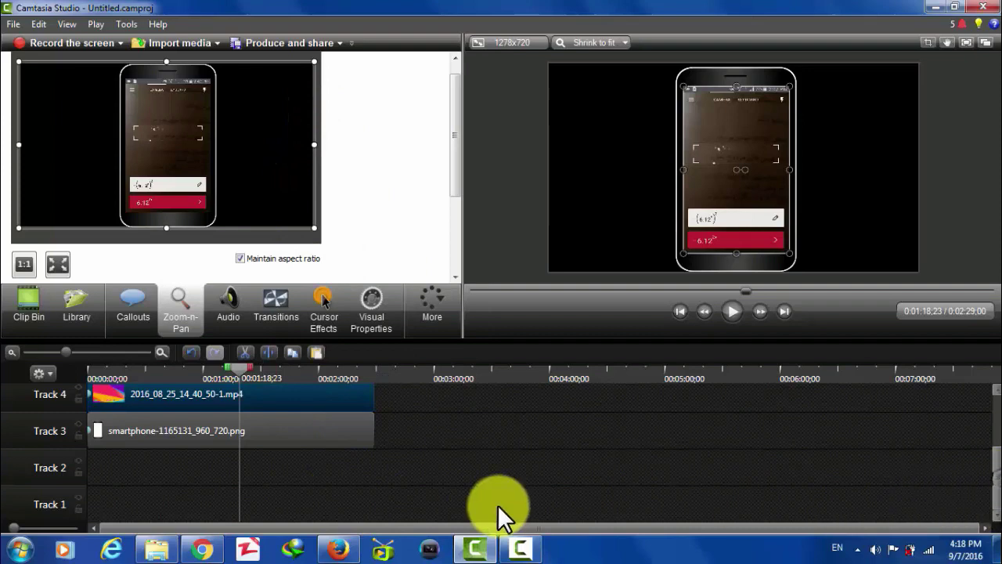
pyautogui.rightClick(477, 511)
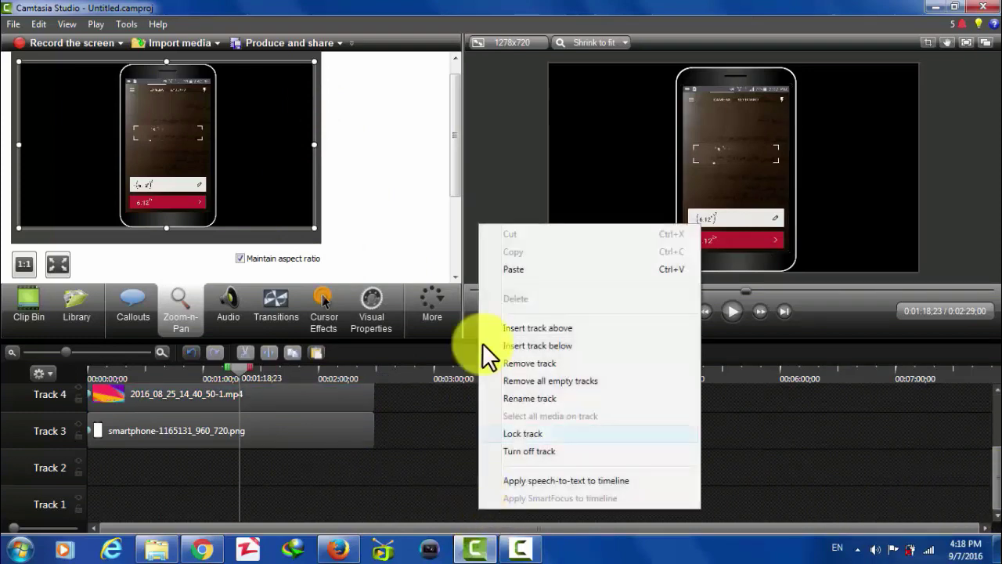
pyautogui.click(493, 269)
# Move the pasted copy of the phone recording down onto Track 1 and select it.
pyautogui.moveTo(376, 401); pyautogui.dragTo(509, 510)
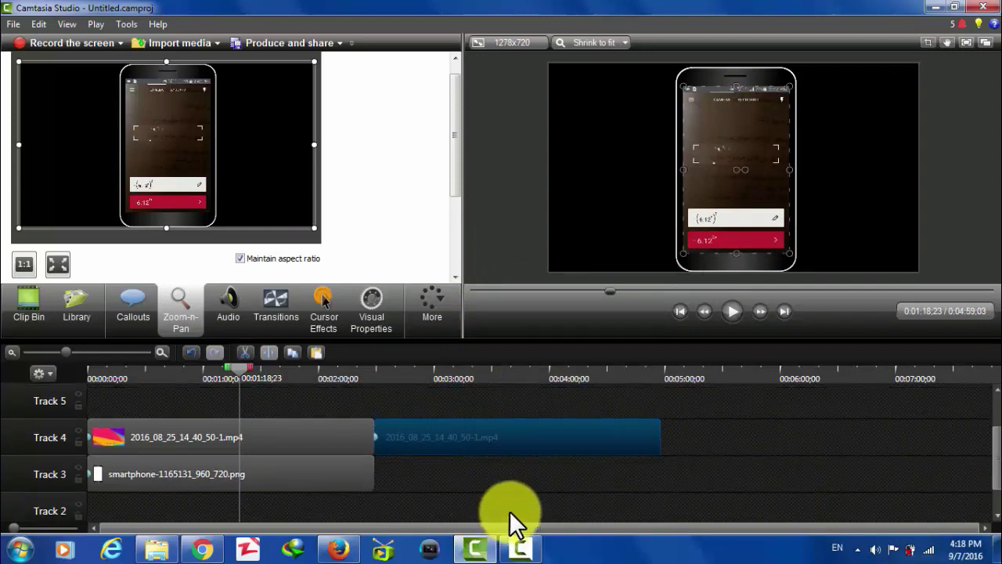
pyautogui.moveTo(491, 443); pyautogui.dragTo(204, 526)
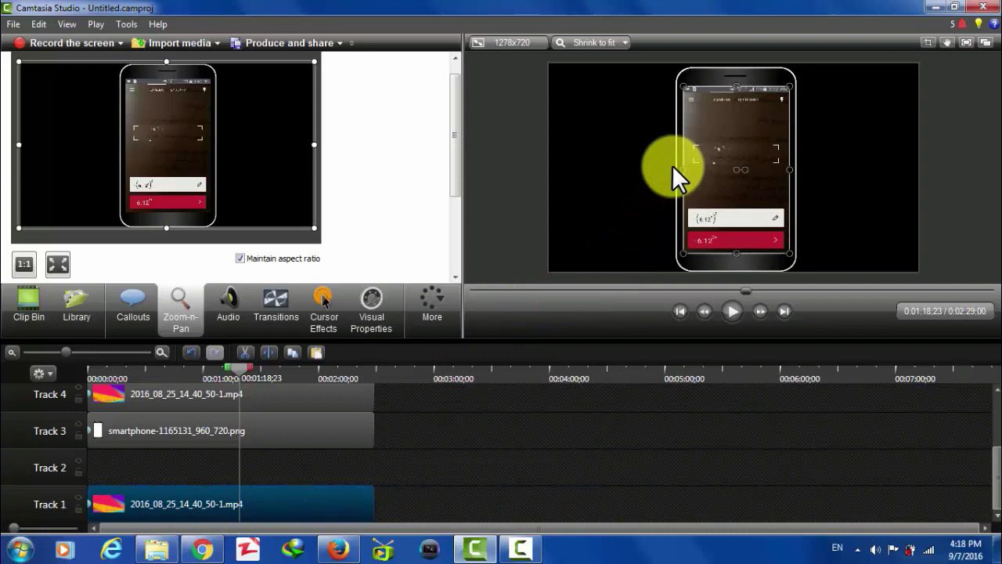
pyautogui.moveTo(273, 502); pyautogui.dragTo(274, 501)
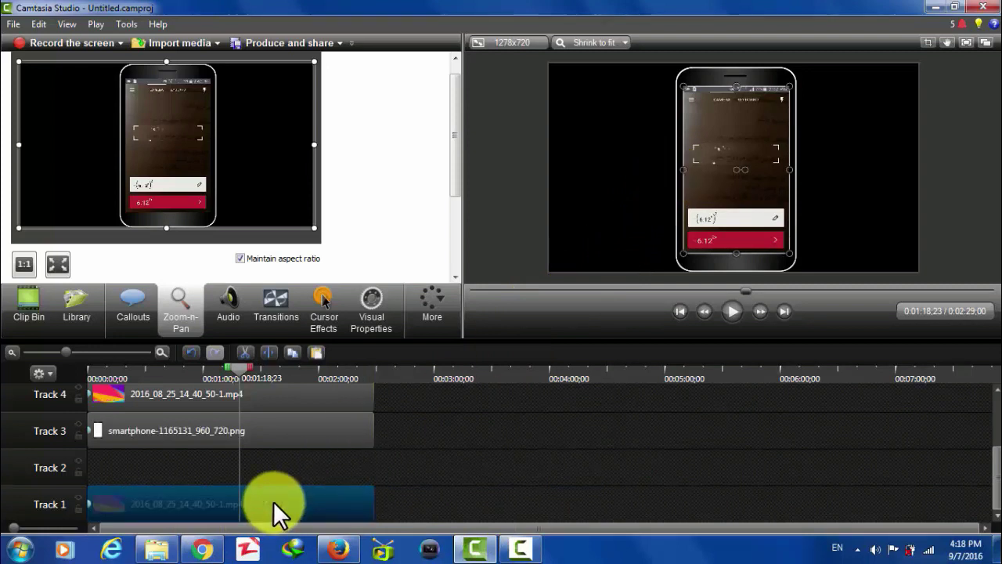
# Stretch the Track 1 copy to the canvas's left, right and bottom edges to fill the frame.
pyautogui.moveTo(273, 501); pyautogui.dragTo(277, 500)
pyautogui.moveTo(683, 171); pyautogui.dragTo(549, 170)
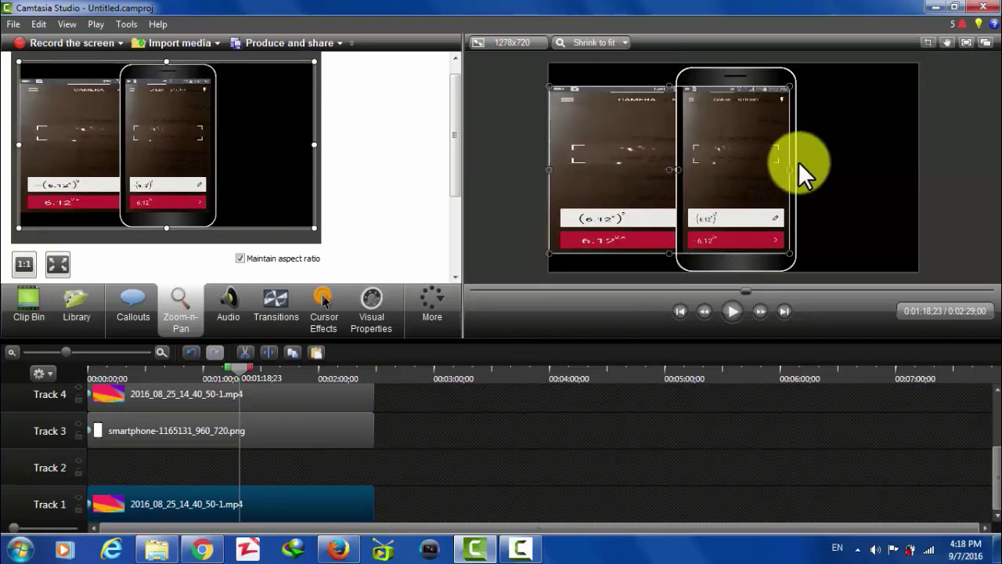
pyautogui.moveTo(788, 168); pyautogui.dragTo(918, 165)
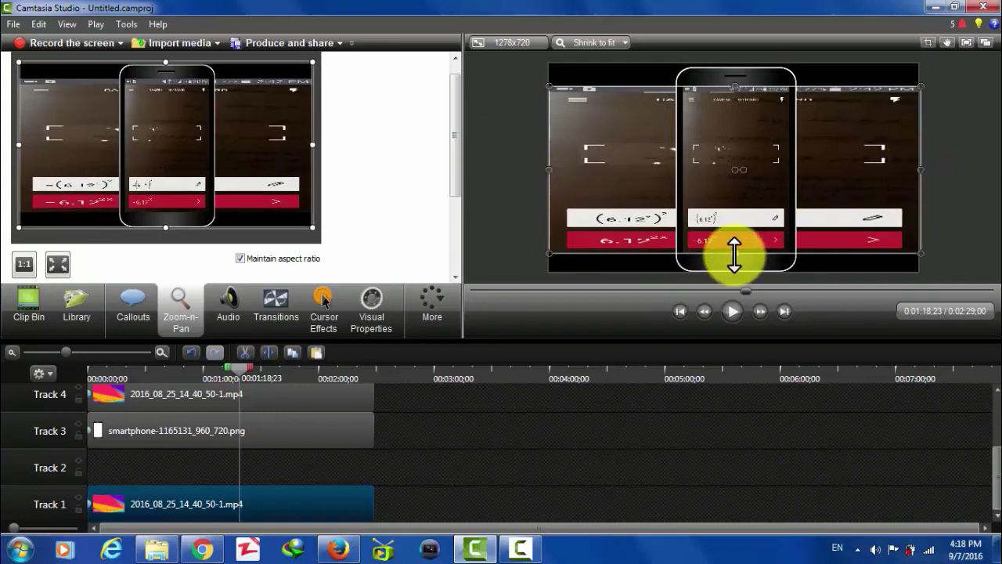
pyautogui.moveTo(738, 253); pyautogui.dragTo(735, 276)
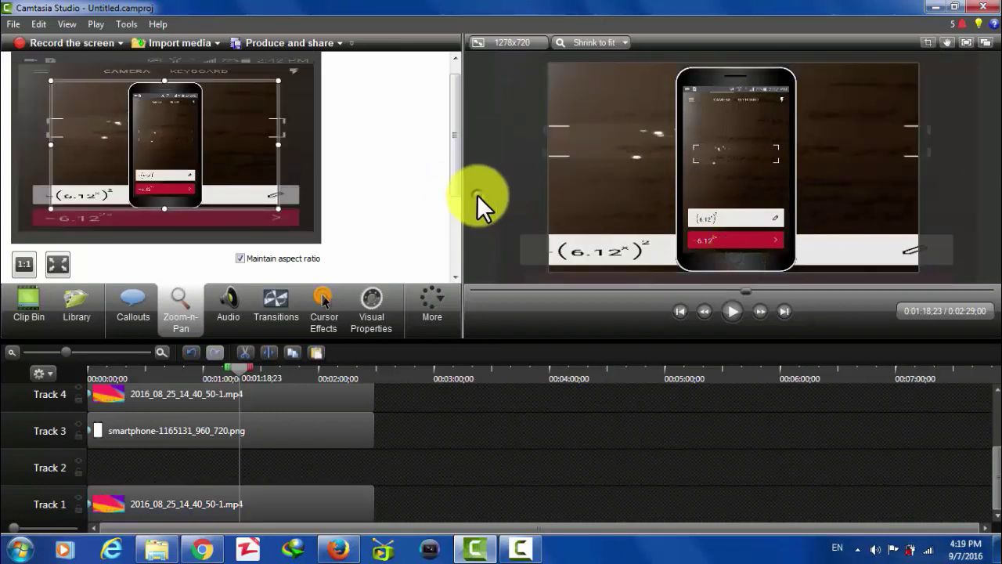
pyautogui.moveTo(205, 501); pyautogui.dragTo(137, 310)
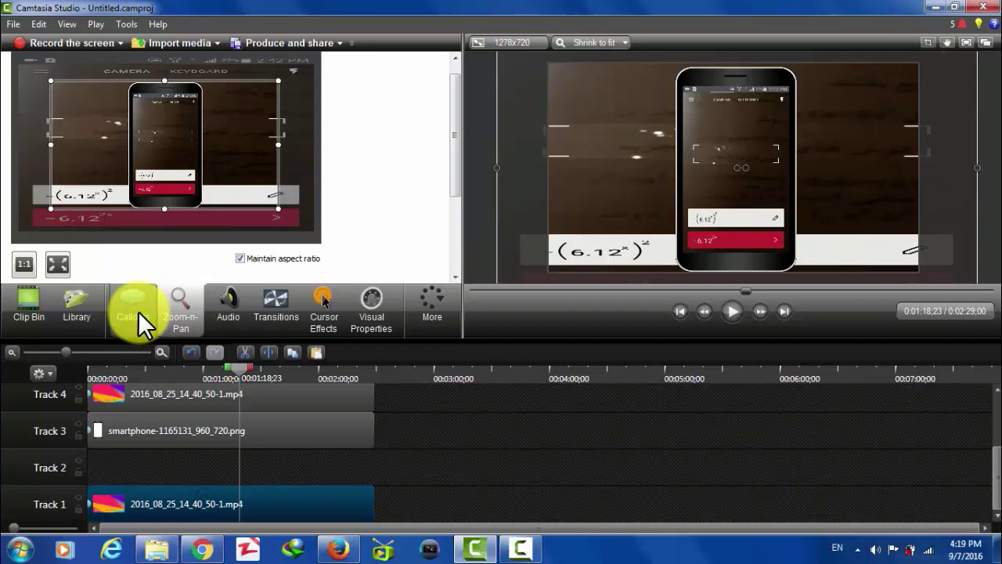
# Add a Blur callout from the Special callout shapes.
pyautogui.click(137, 310)
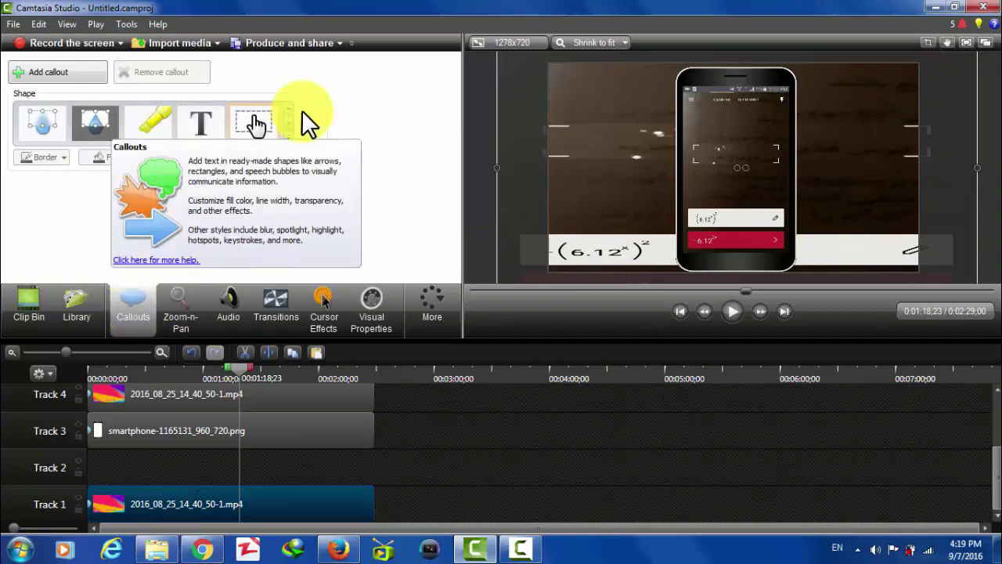
pyautogui.click(63, 72)
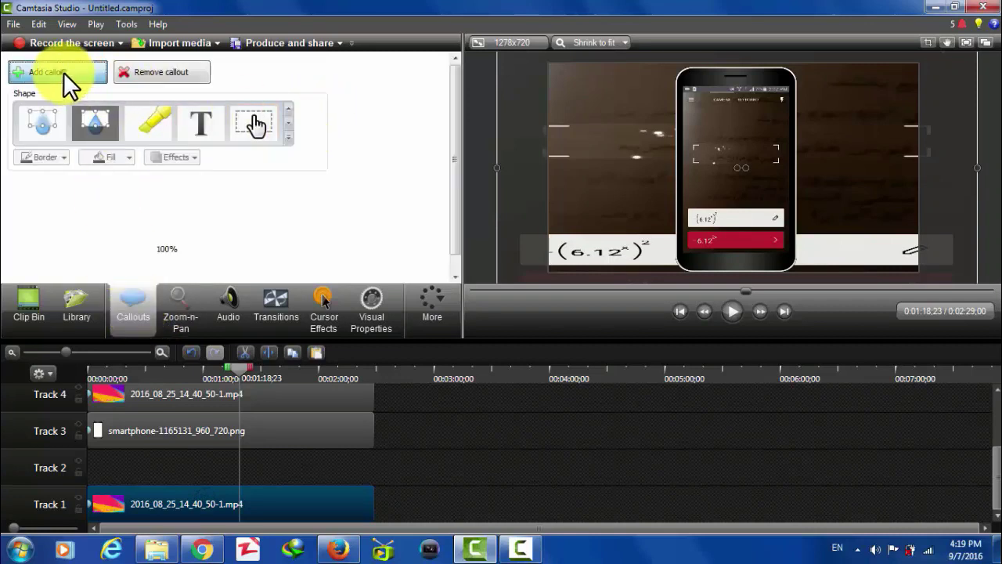
pyautogui.click(289, 132)
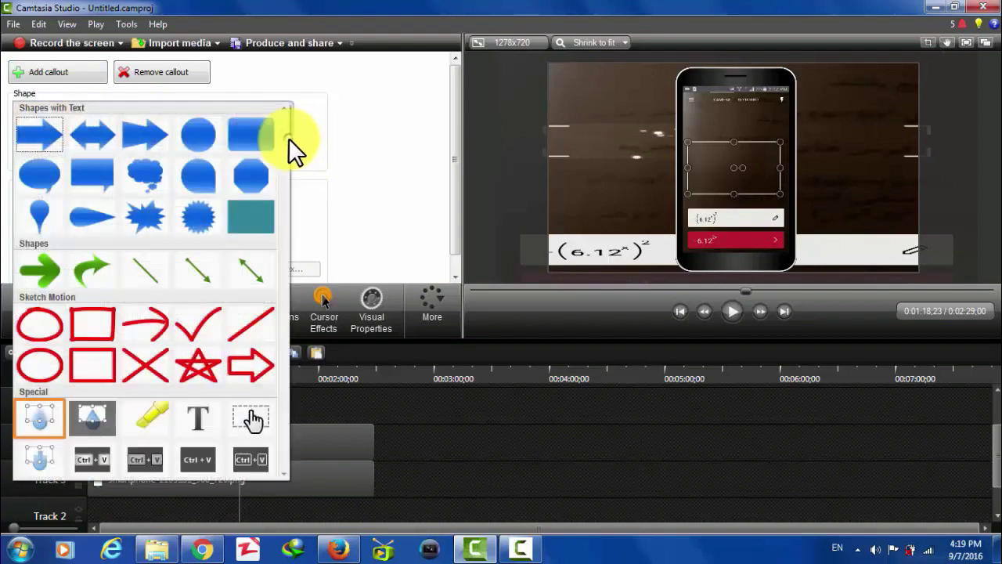
pyautogui.click(34, 417)
pyautogui.click(439, 120)
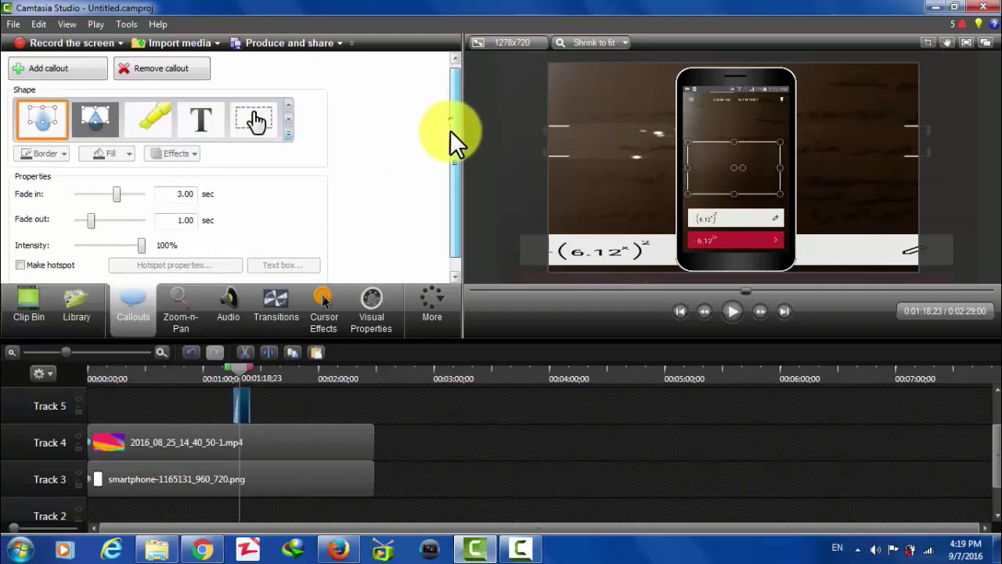
# Put Blur 1 on Track 2 at the timeline start, stretched across the whole video length.
pyautogui.scroll(-1, 450, 130)
pyautogui.moveTo(239, 403); pyautogui.dragTo(416, 474)
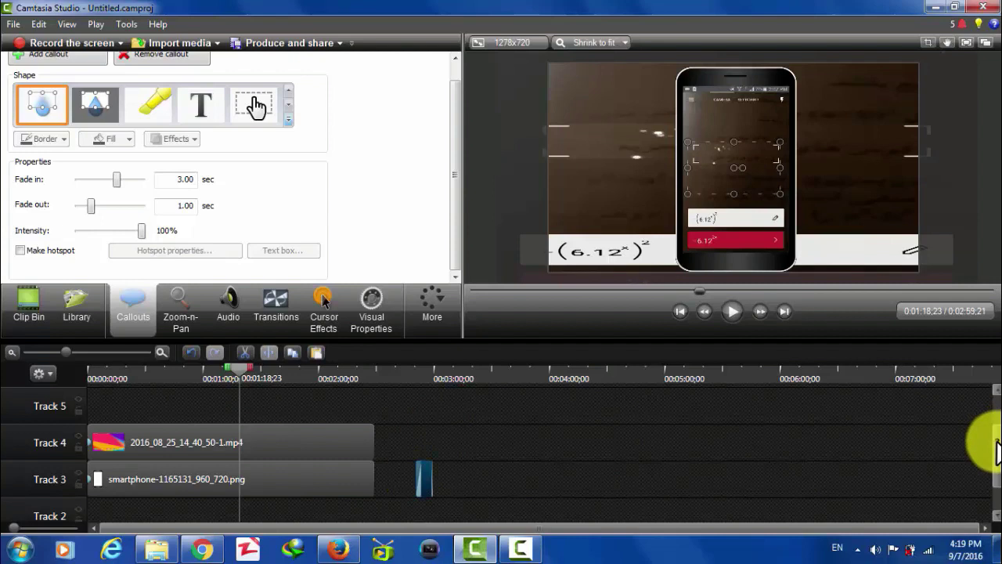
pyautogui.scroll(-1, 996, 452)
pyautogui.moveTo(421, 426); pyautogui.dragTo(179, 467)
pyautogui.moveTo(113, 464); pyautogui.dragTo(368, 464)
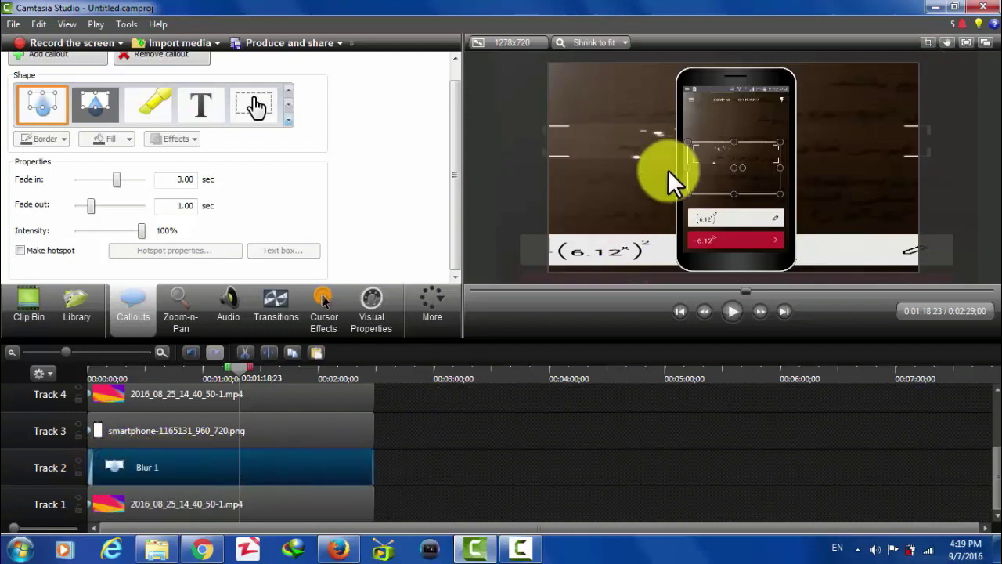
pyautogui.moveTo(716, 172)
pyautogui.mouseDown()
pyautogui.moveTo(615, 123)
pyautogui.moveTo(706, 165)
pyautogui.mouseUp()
pyautogui.click(706, 165)
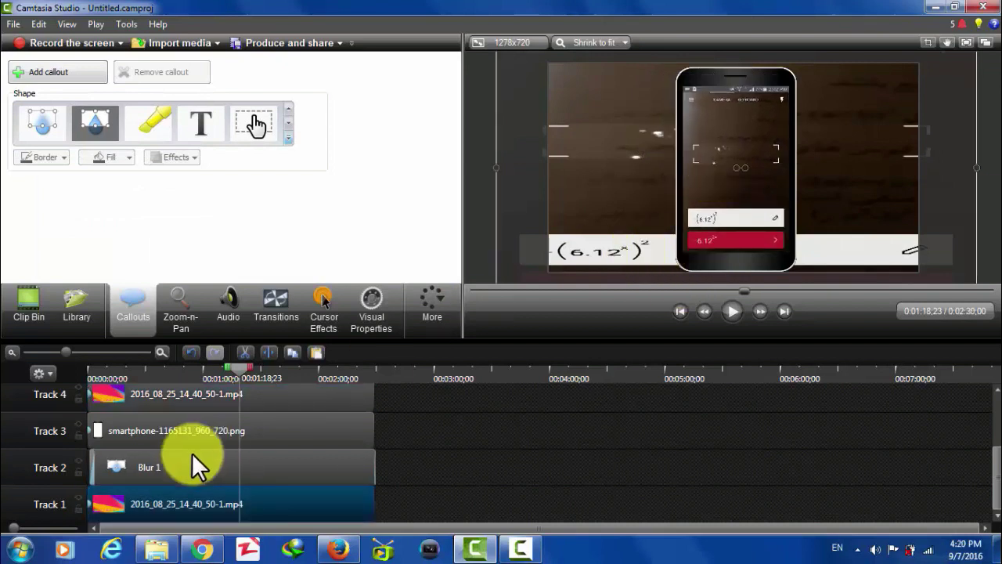
# Lock Tracks 3 and 4, resize the blur over the whole canvas, set fade in 1.23, fade out 2.17, intensity 43%.
pyautogui.click(78, 431)
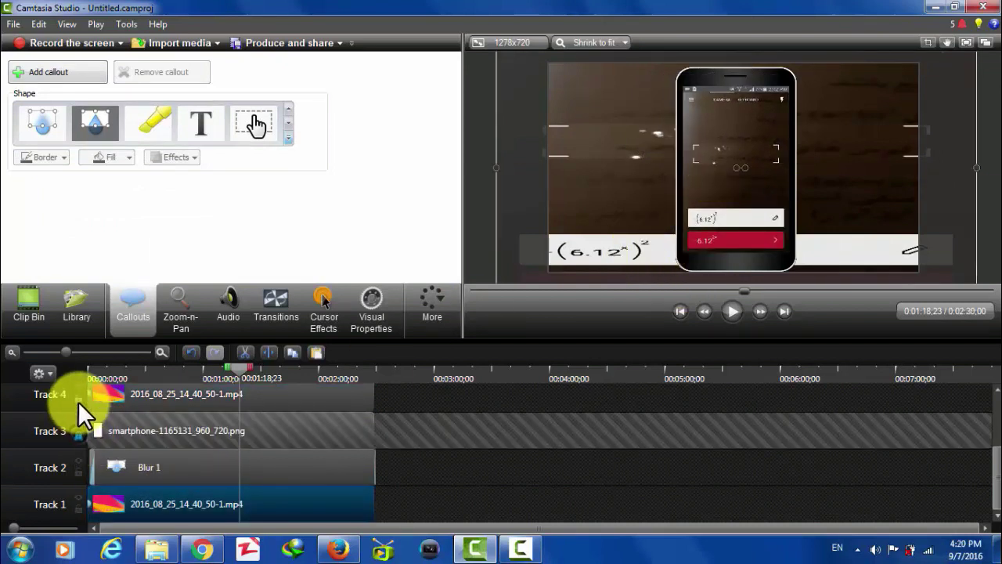
pyautogui.click(77, 395)
pyautogui.click(680, 169)
pyautogui.moveTo(679, 169); pyautogui.dragTo(913, 96)
pyautogui.moveTo(733, 116); pyautogui.dragTo(725, 272)
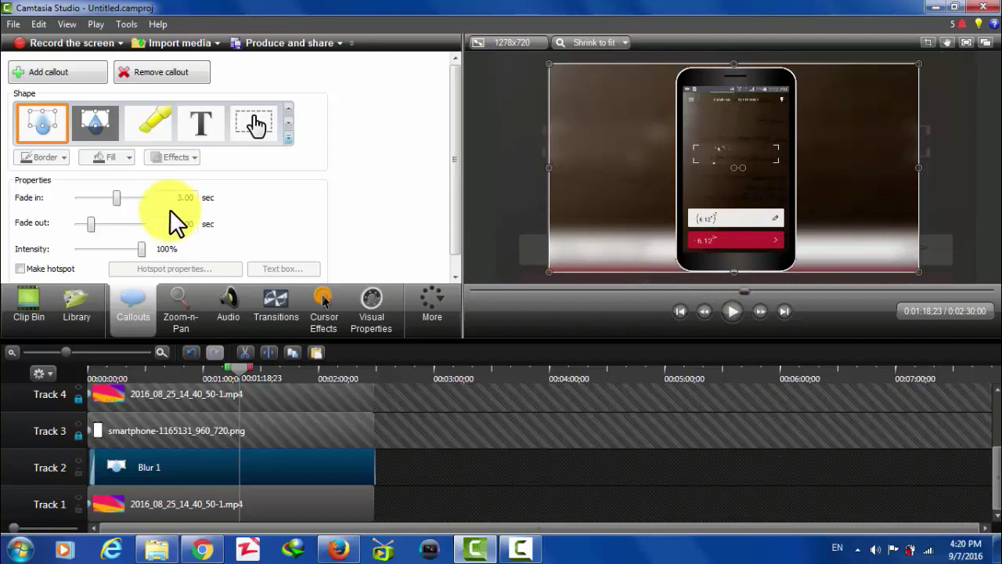
pyautogui.moveTo(118, 198)
pyautogui.mouseDown()
pyautogui.moveTo(73, 197)
pyautogui.moveTo(97, 198)
pyautogui.moveTo(92, 245)
pyautogui.moveTo(129, 245)
pyautogui.moveTo(86, 244)
pyautogui.moveTo(106, 245)
pyautogui.mouseUp()
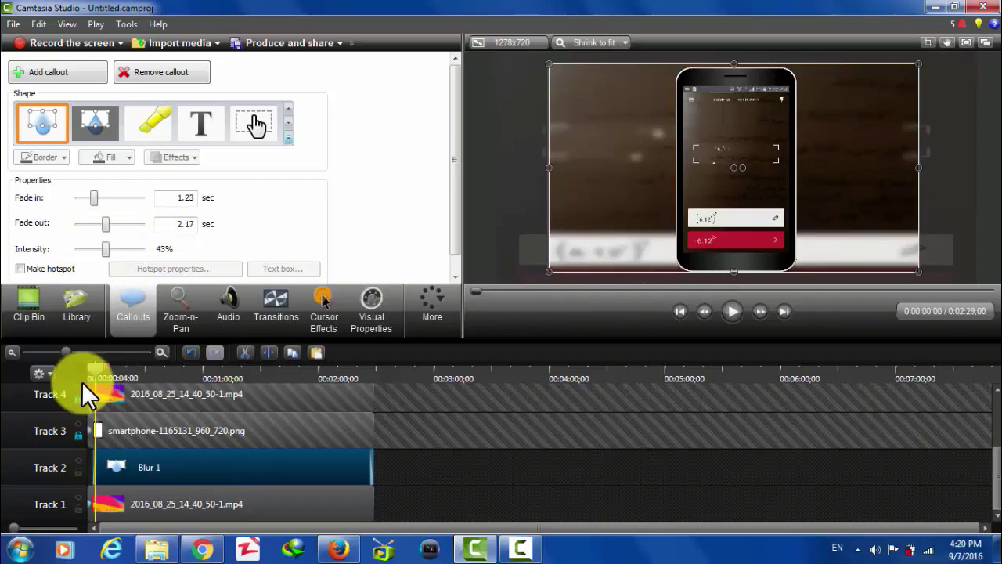
# Unlock Tracks 3 and 4 and preview playback, jumping to about 0:38, to check the blurred background.
pyautogui.click(78, 398)
pyautogui.click(79, 434)
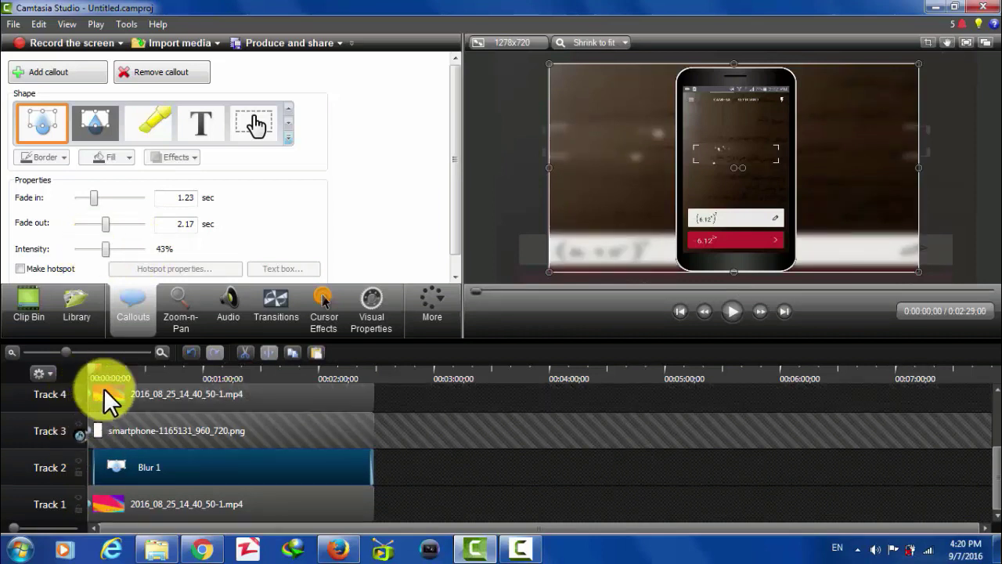
pyautogui.click(732, 312)
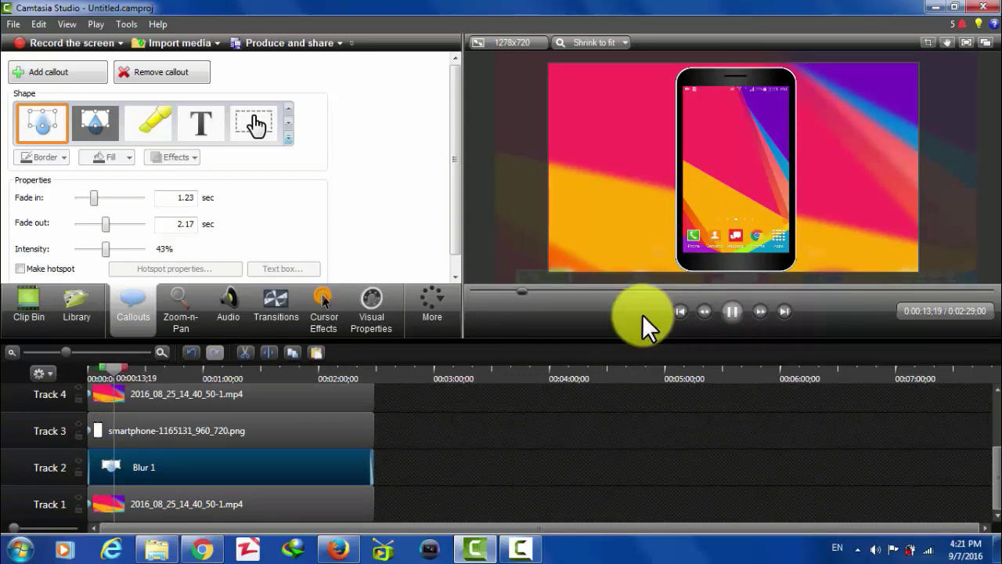
pyautogui.press('space')
pyautogui.click(609, 289)
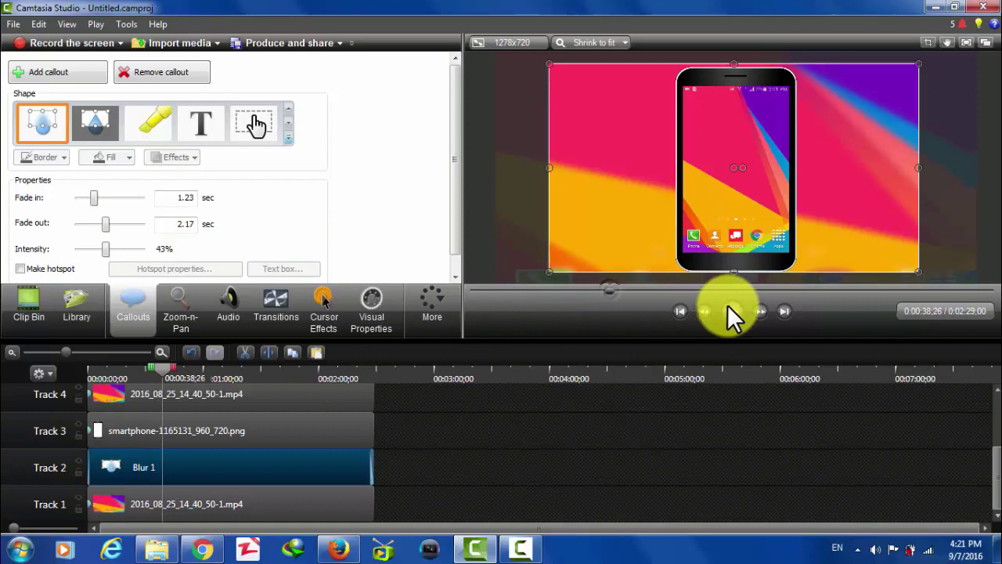
pyautogui.click(731, 312)
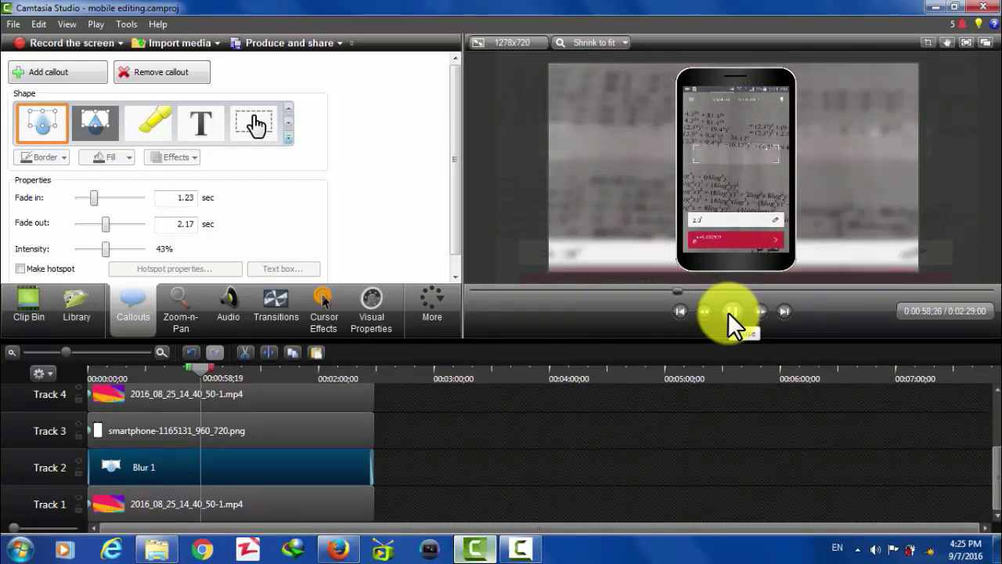
pyautogui.click(732, 311)
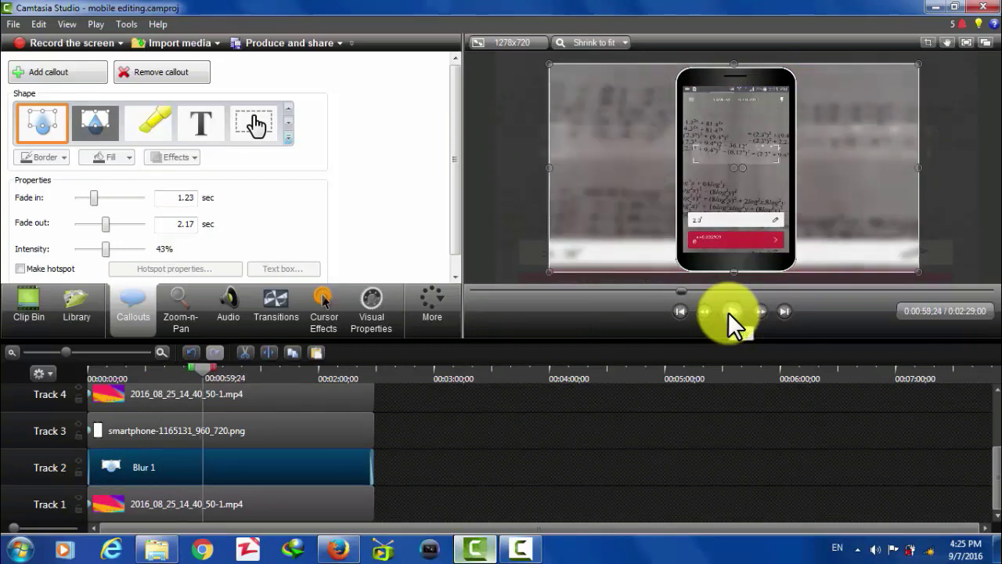